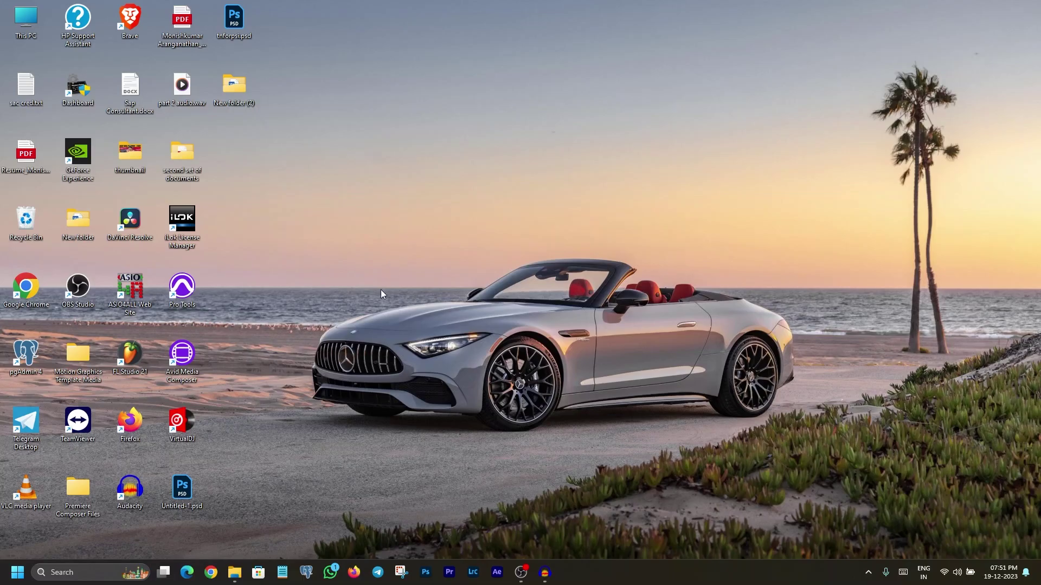
Launch Microsoft Edge from the taskbar.
left_click(187, 573)
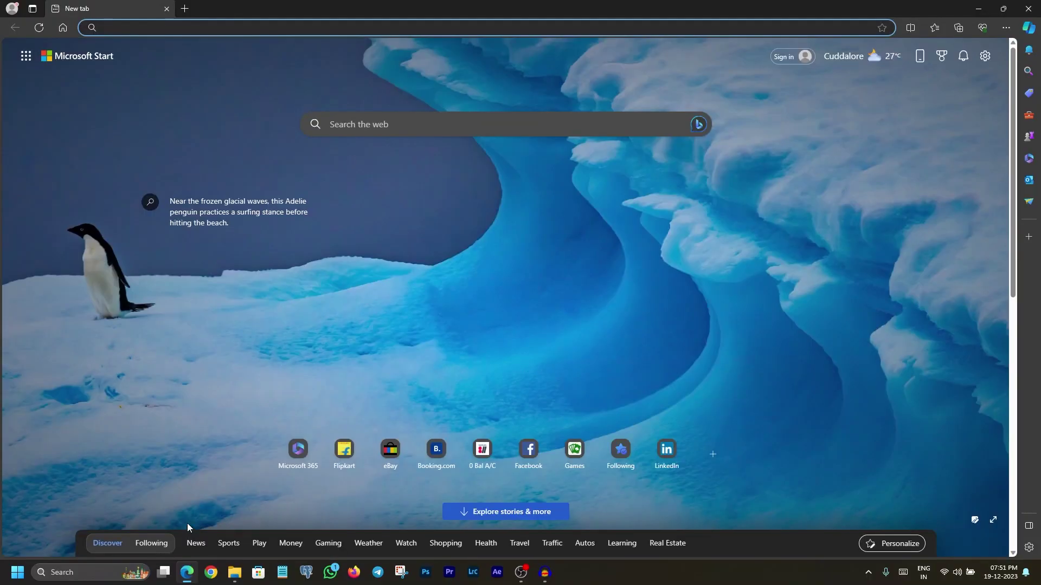
Search Bing for 'microsoft developer program' from the Edge address bar.
left_click(404, 26)
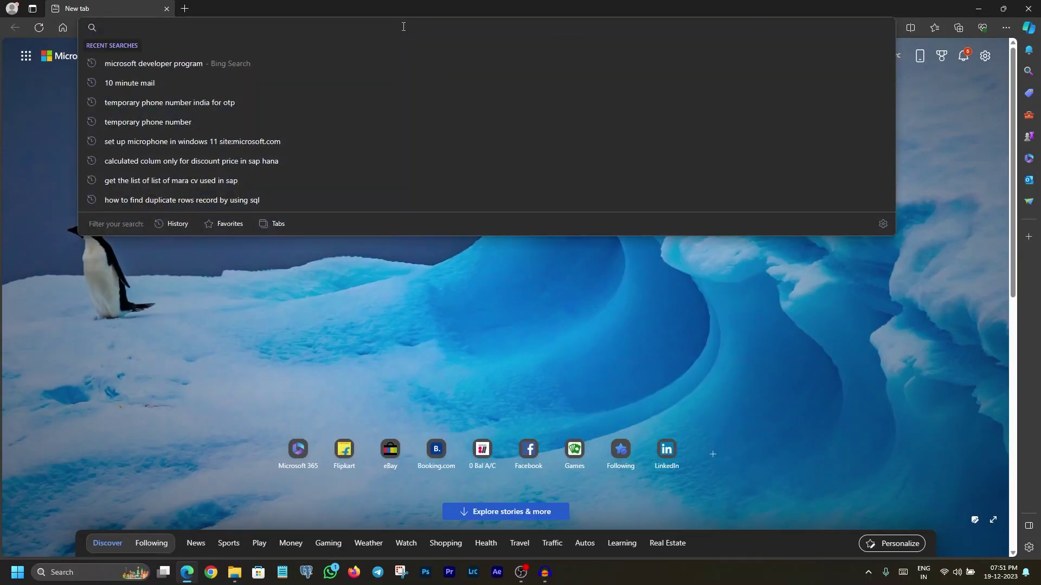
type("microsoft")
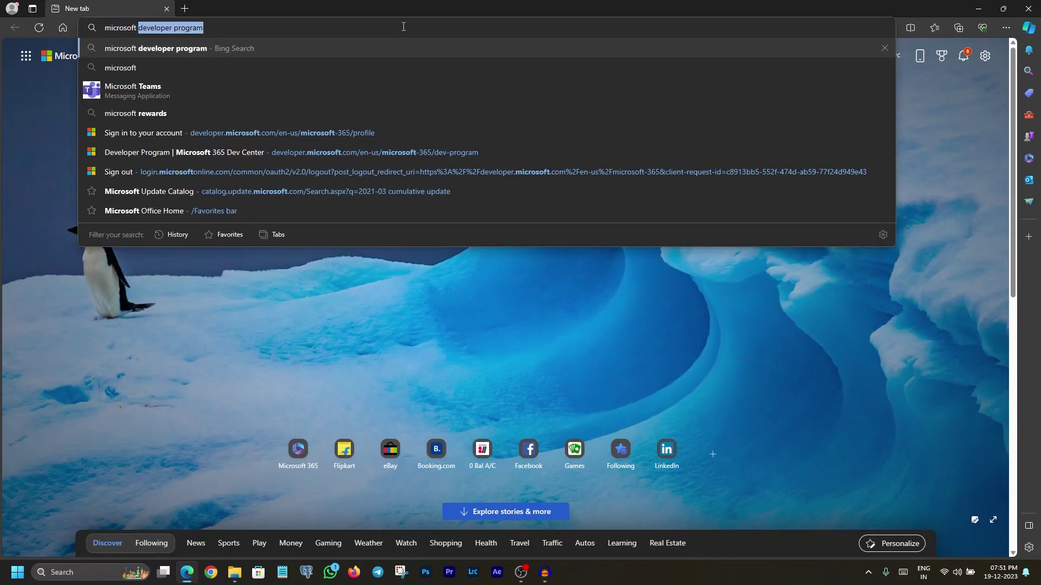
left_click(217, 49)
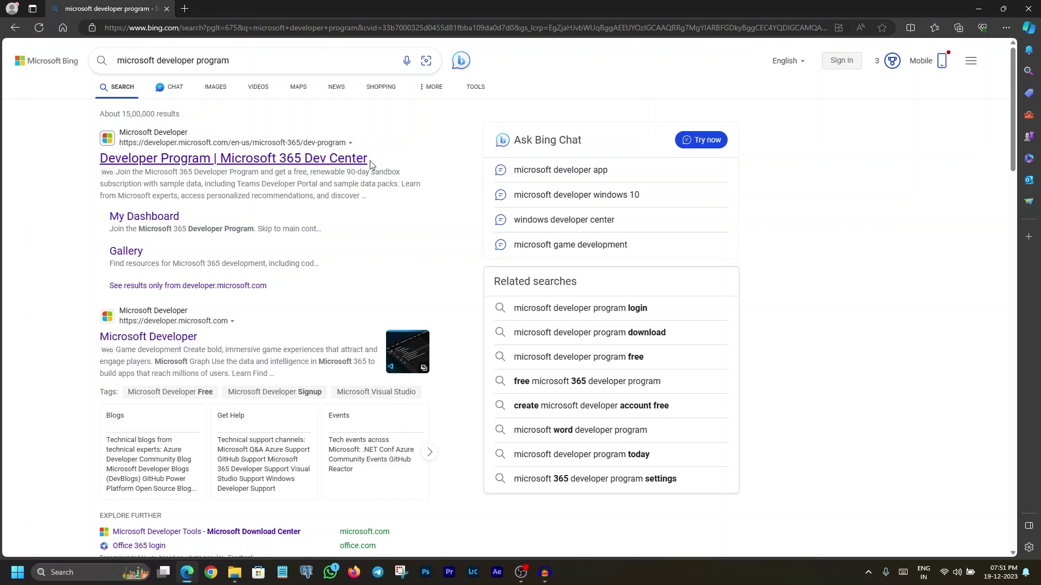
Open the 'Developer Program | Microsoft 365 Dev Center' result and choose Join now.
left_click(332, 159)
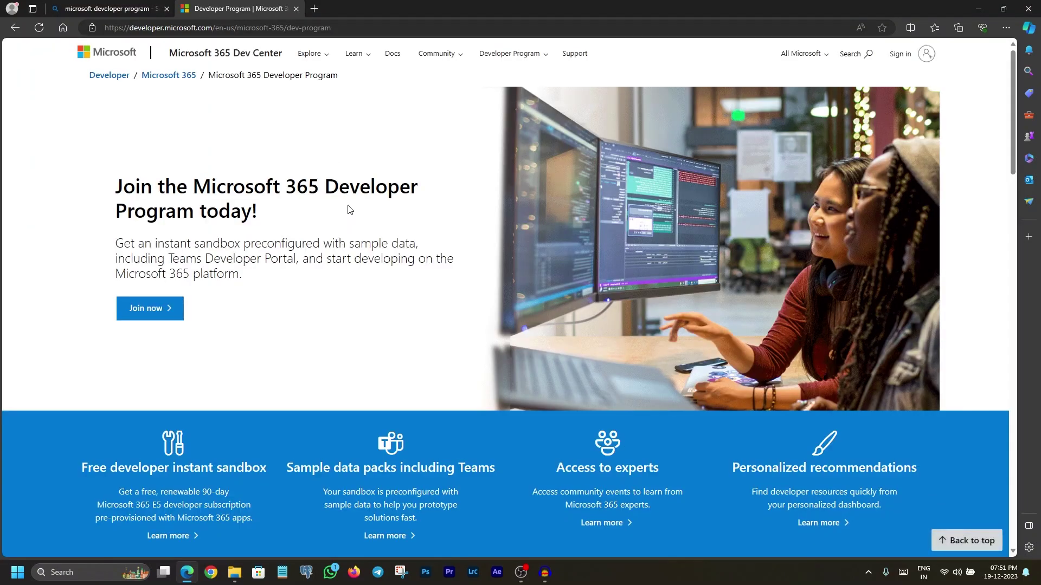
left_click(162, 315)
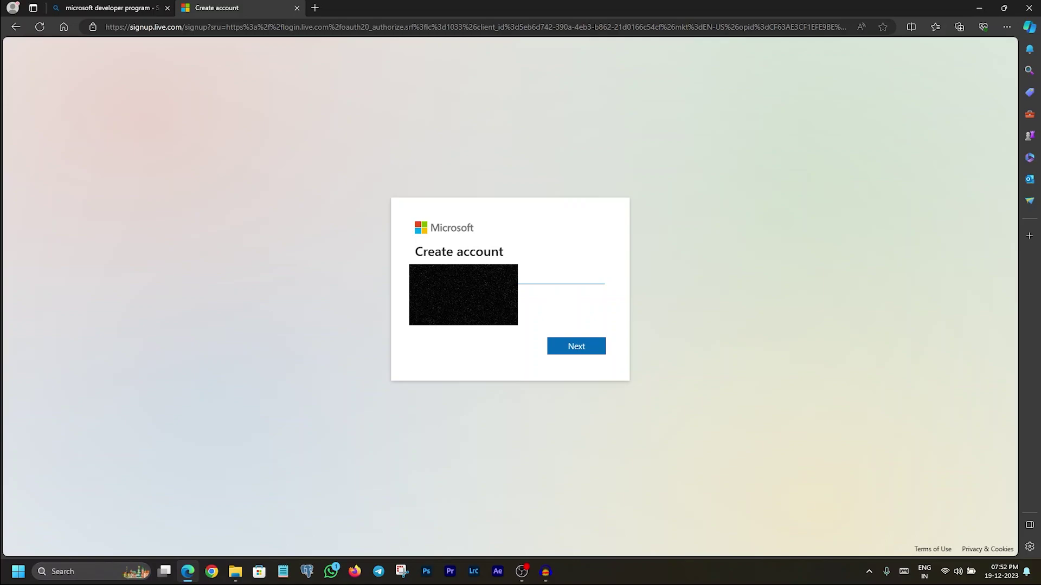
Sign up for a new Microsoft account with an email, password, and birth date.
left_click(570, 346)
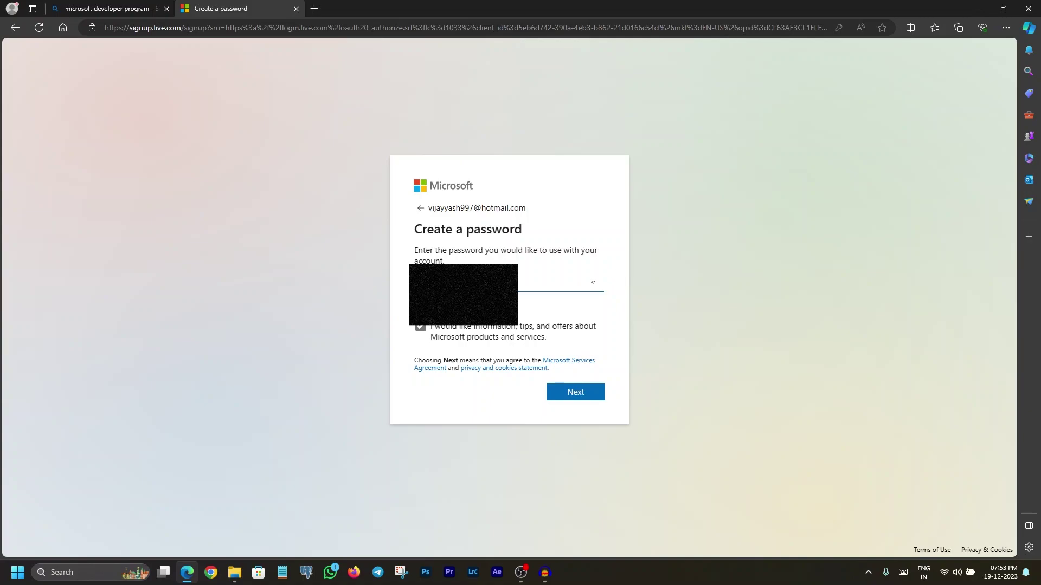
left_click(575, 393)
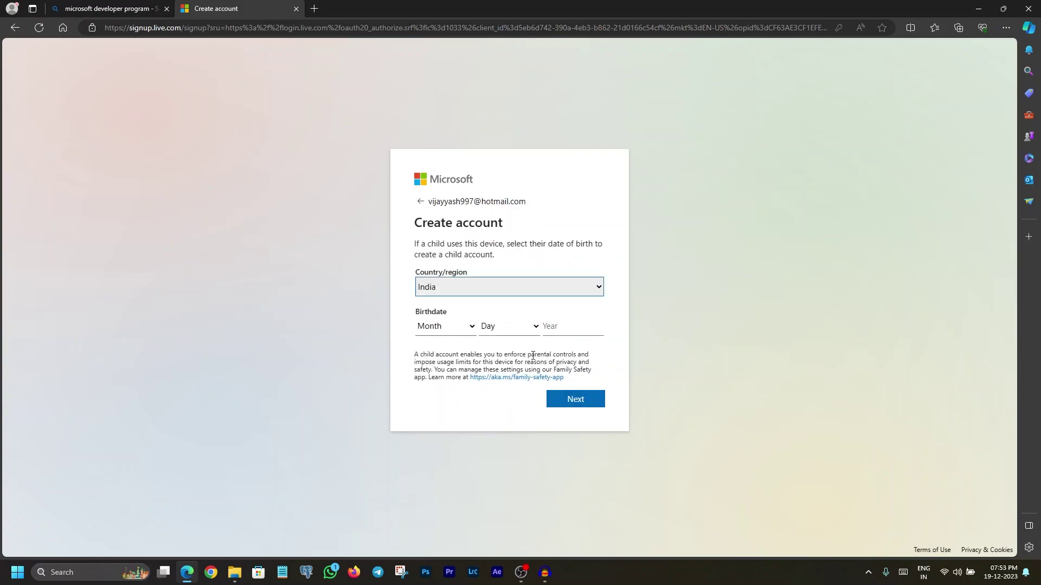
left_click(470, 327)
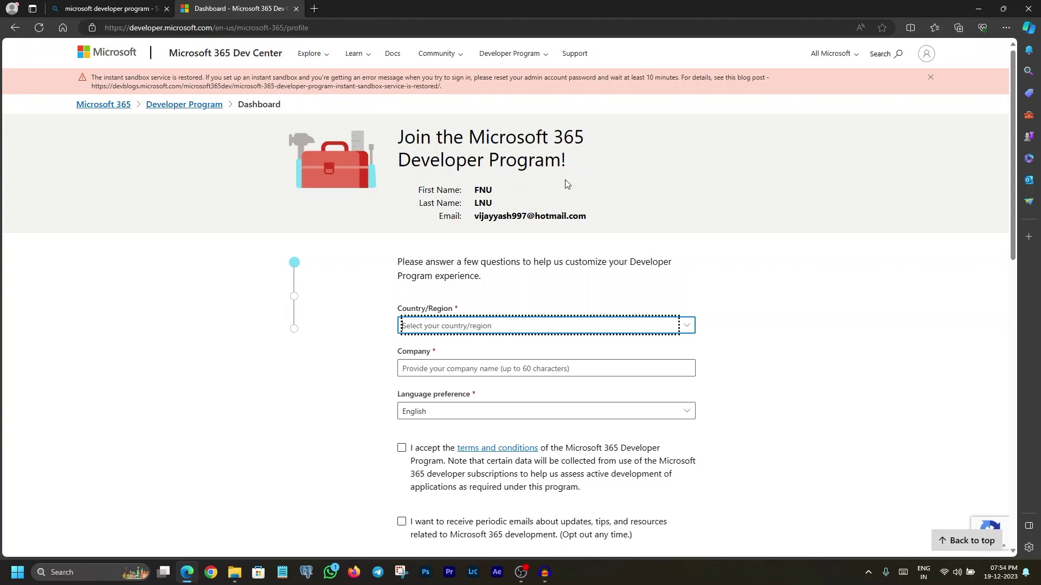
Select India as the country/region on the joining form.
scroll(640, 155, "down", 2)
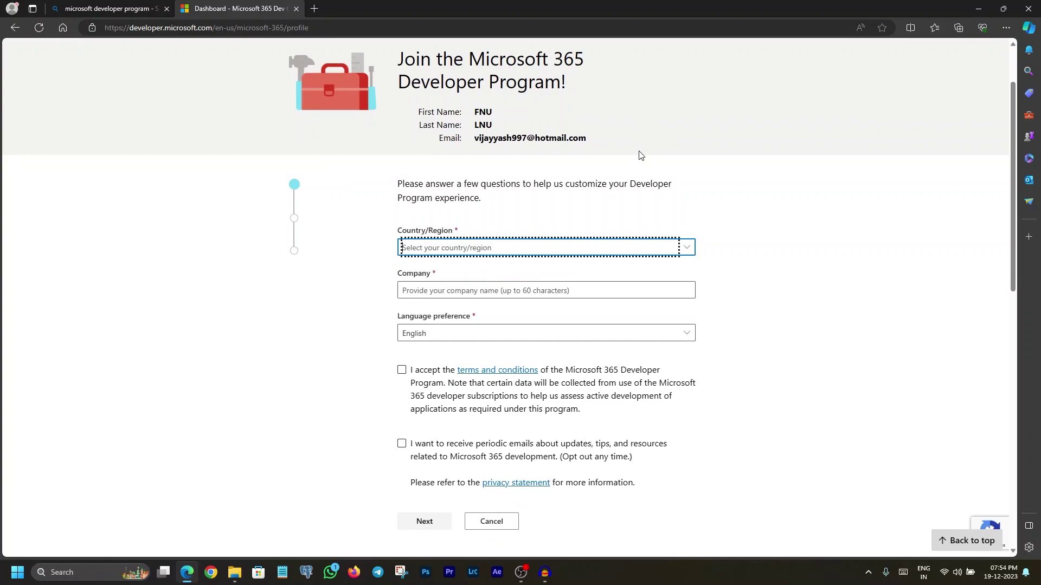
left_click(631, 244)
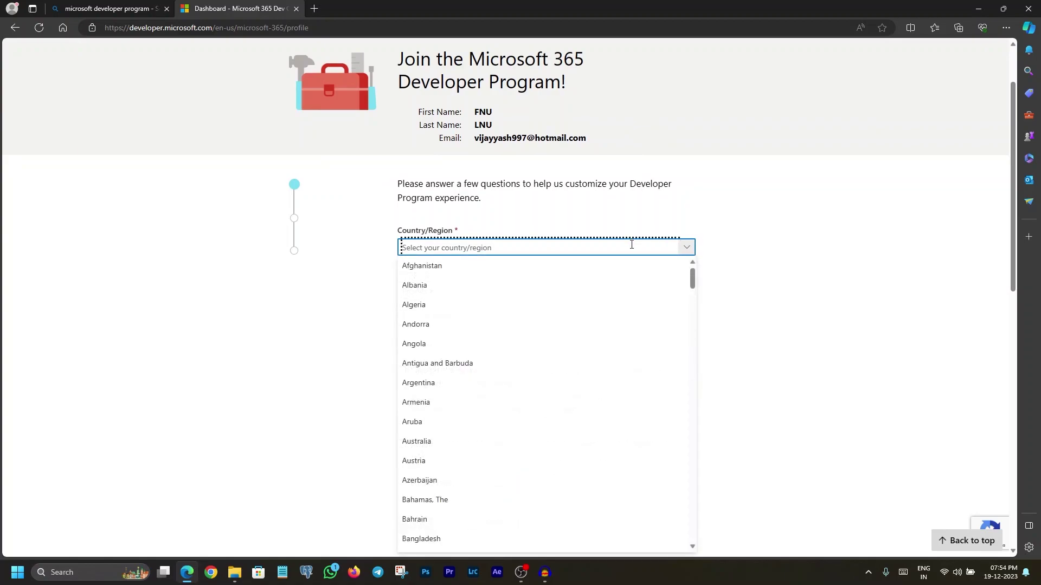
type("India")
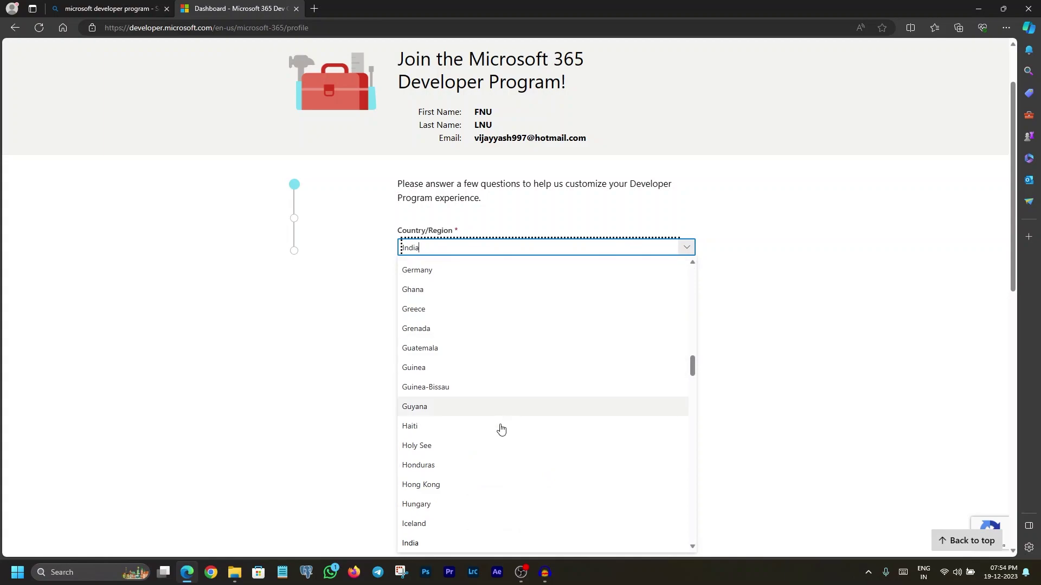
scroll(477, 436, "down", 1)
left_click(446, 449)
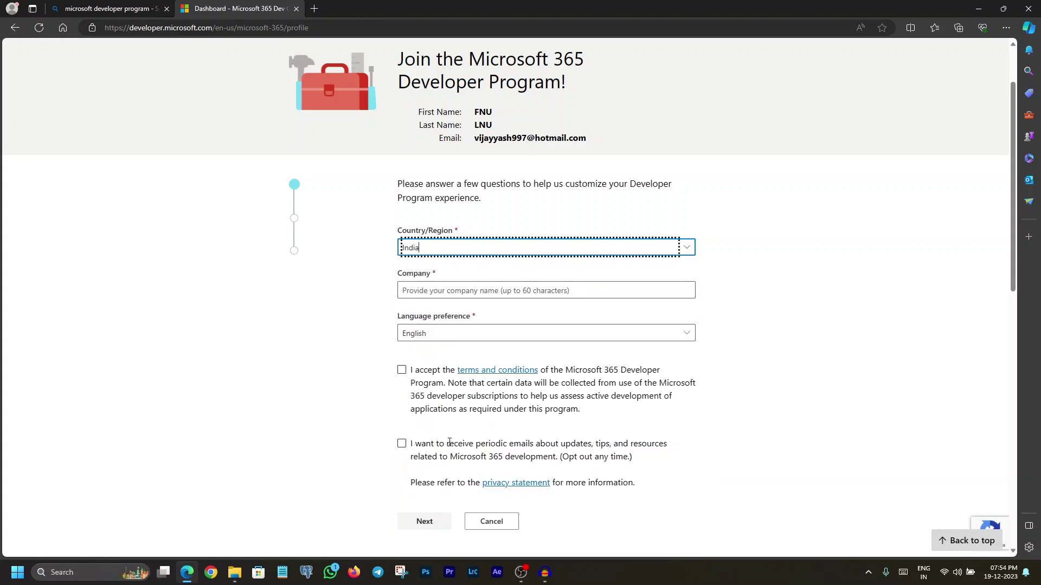
Enter company L&T, accept the developer program terms, and continue.
left_click(543, 296)
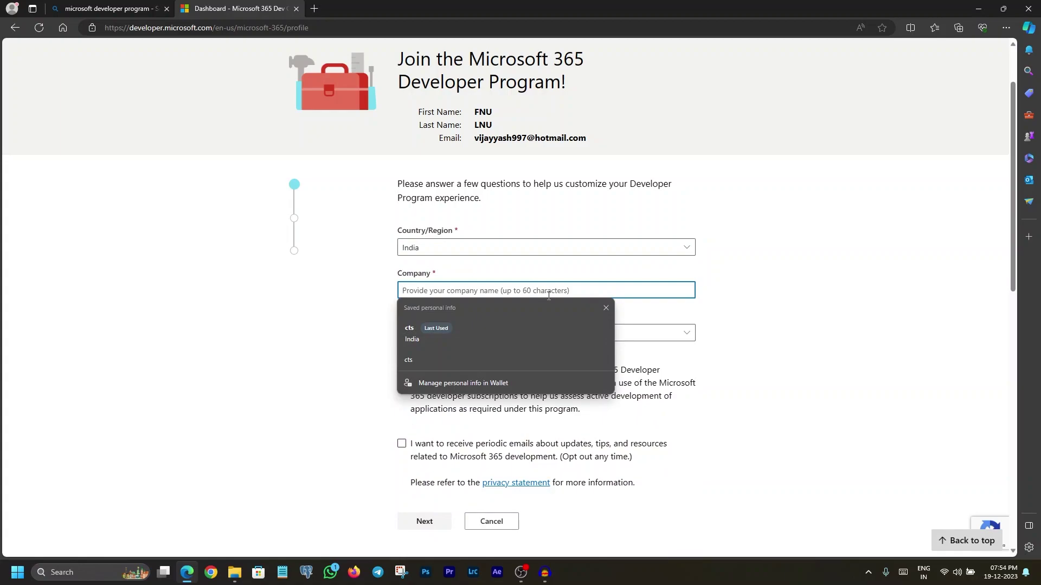
type("I&t")
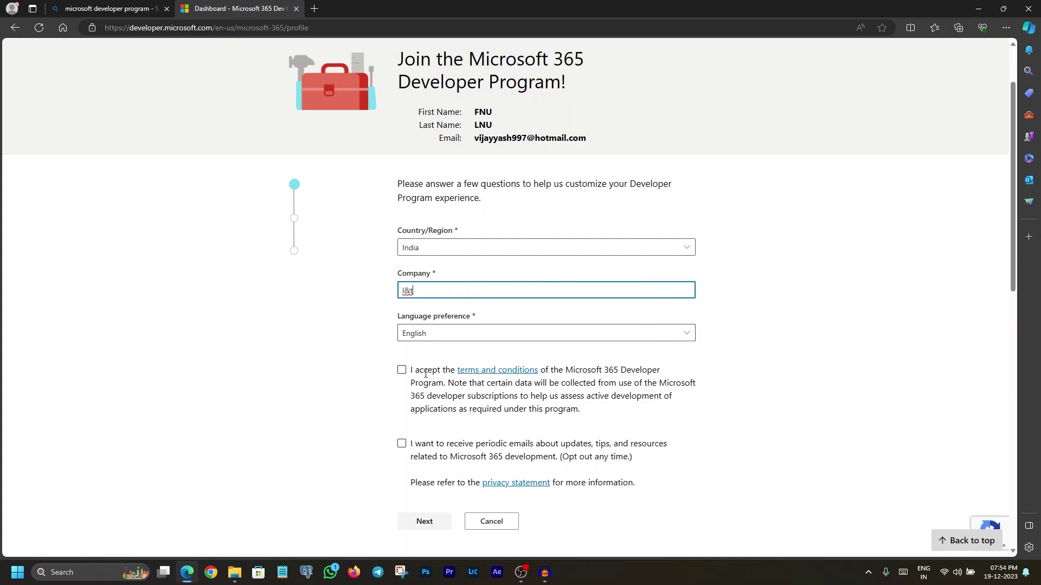
scroll(414, 383, "down", 3)
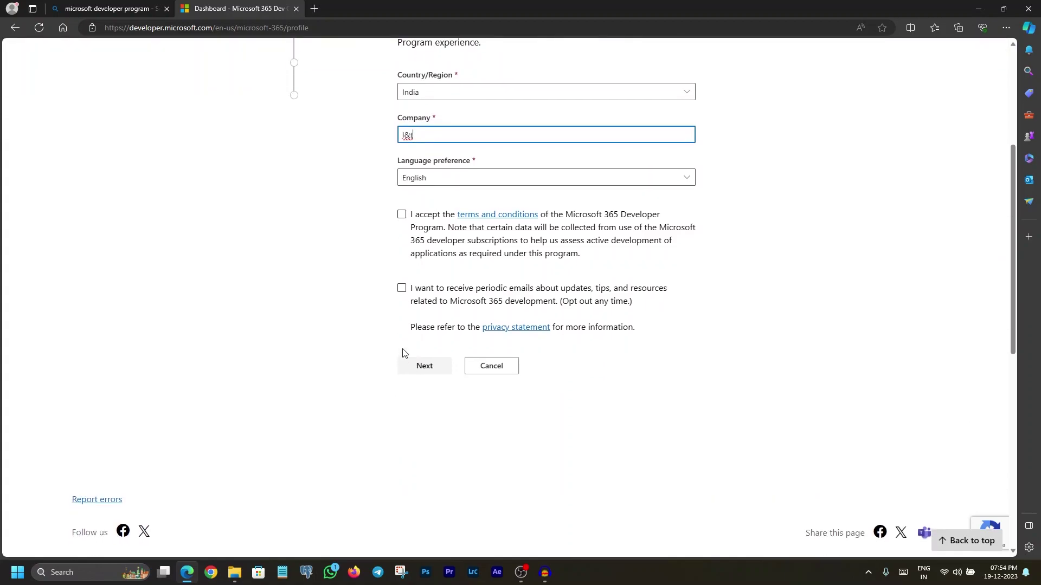
left_click(402, 215)
left_click(428, 366)
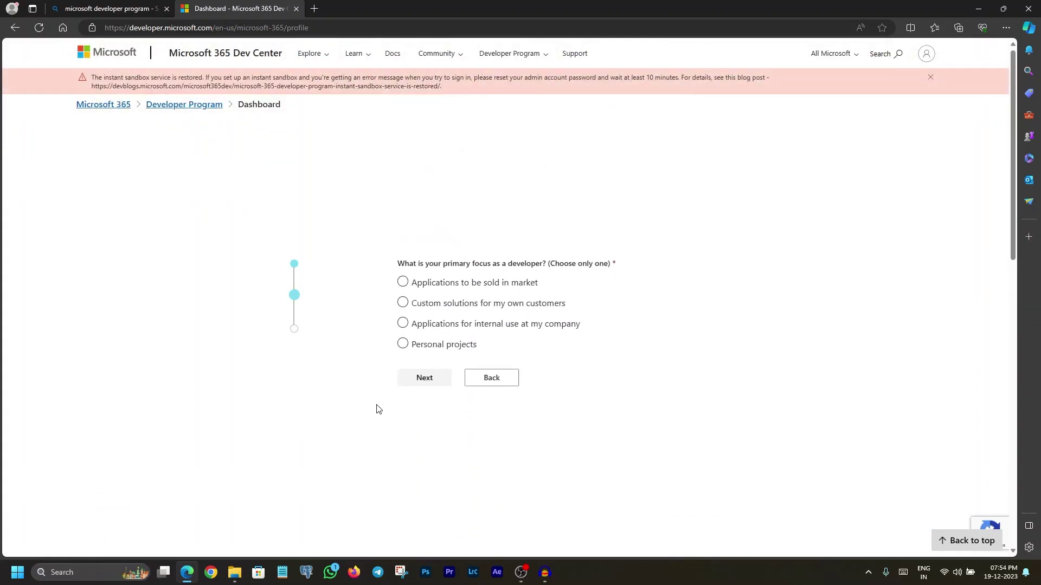
Set the primary developer focus to 'Custom solutions for my own customers'.
left_click(403, 350)
left_click(407, 354)
left_click(424, 291)
left_click(424, 304)
left_click(408, 304)
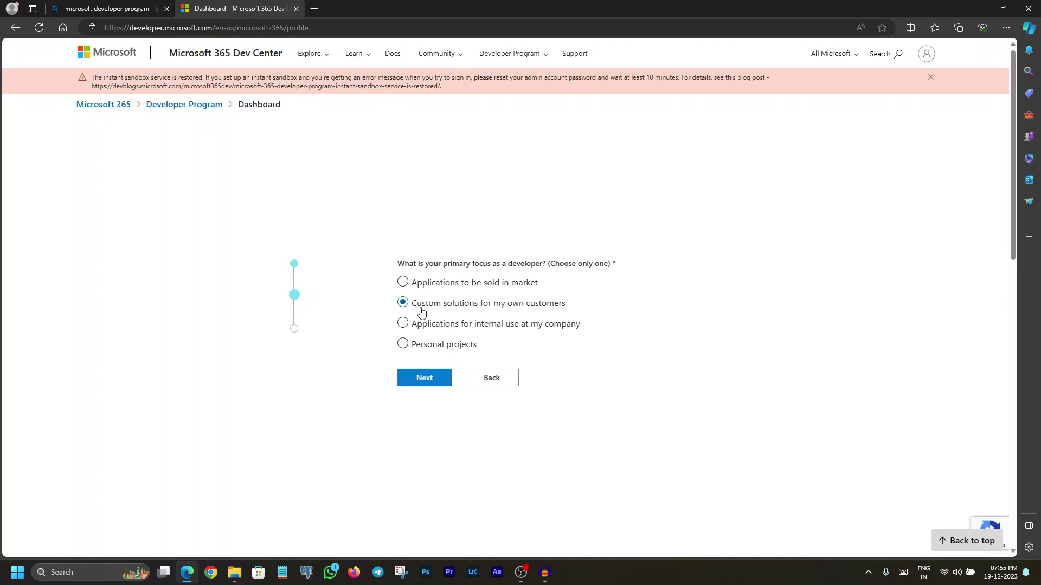
Mark Microsoft Teams as the development interest and save the profile.
left_click(426, 379)
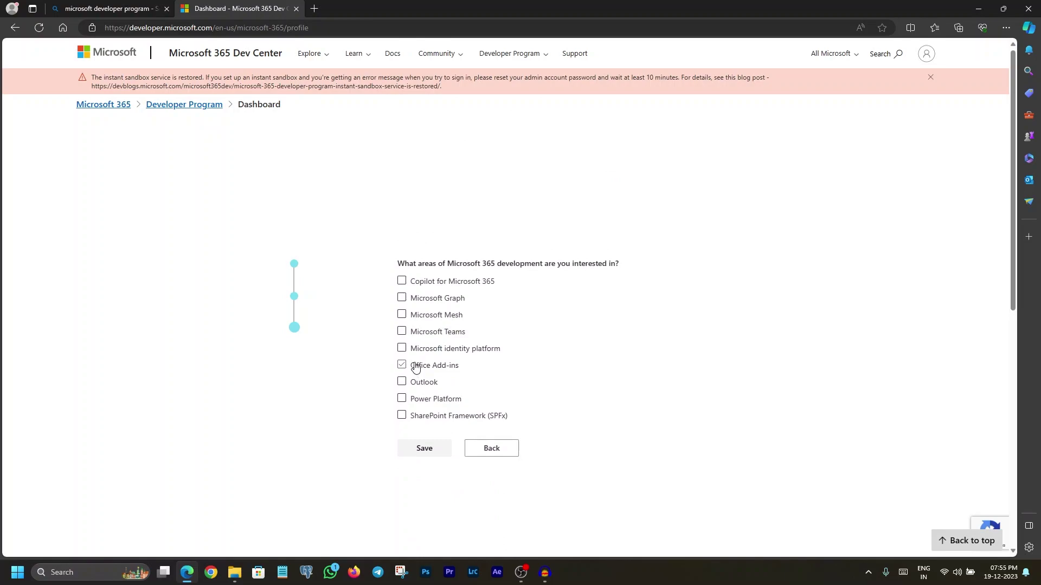
left_click(402, 333)
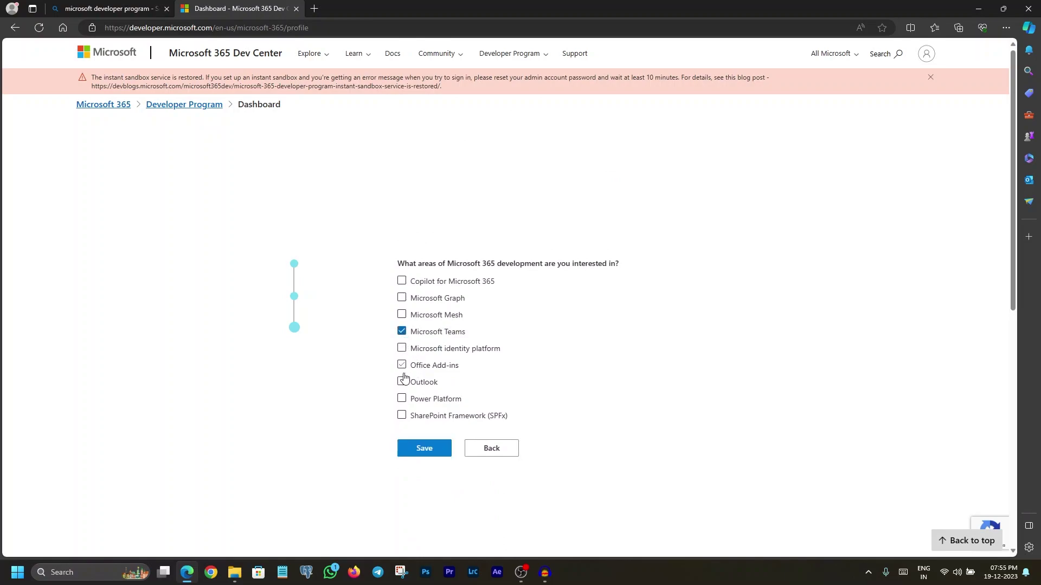
left_click(428, 452)
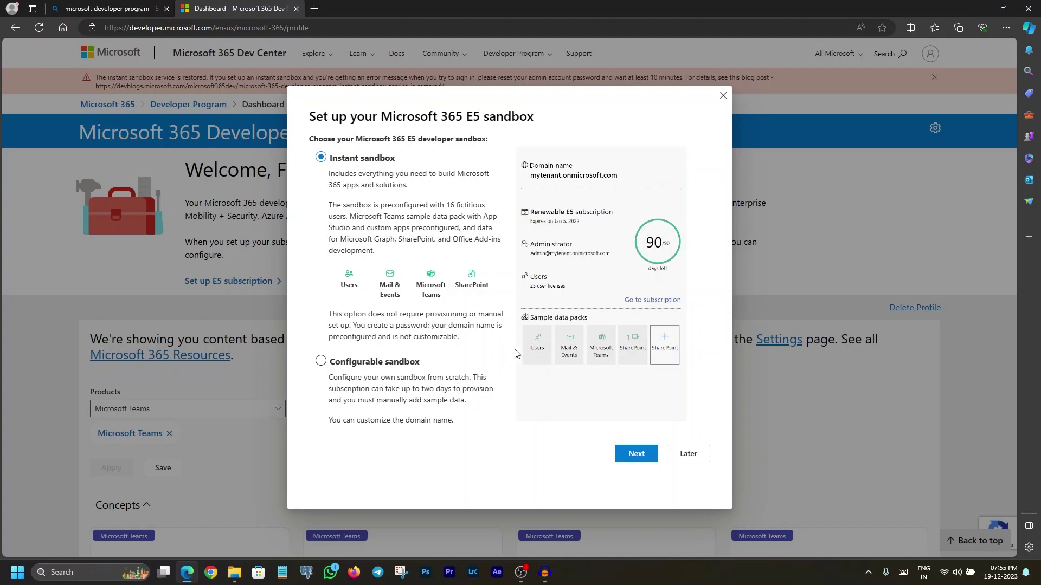
Choose the configurable sandbox instead of the instant one and proceed to its details.
left_click(321, 362)
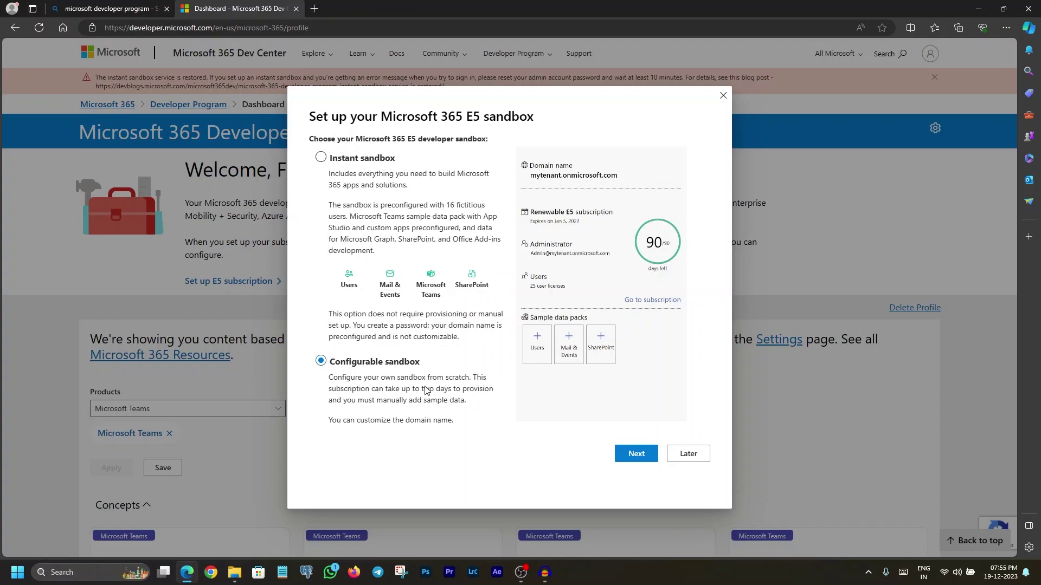
left_click(638, 455)
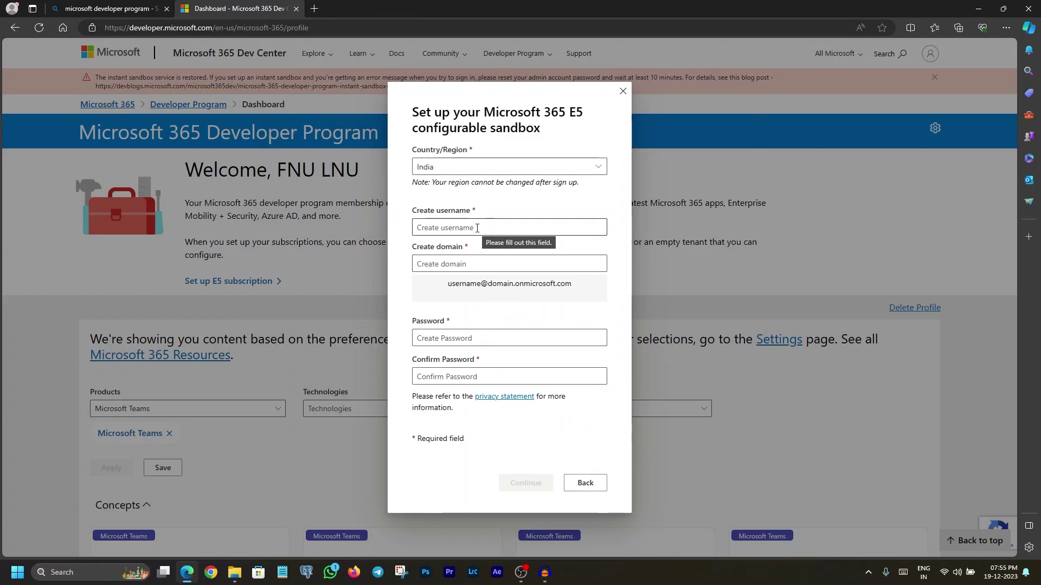
left_click_drag(448, 285, 577, 285)
left_click(578, 287)
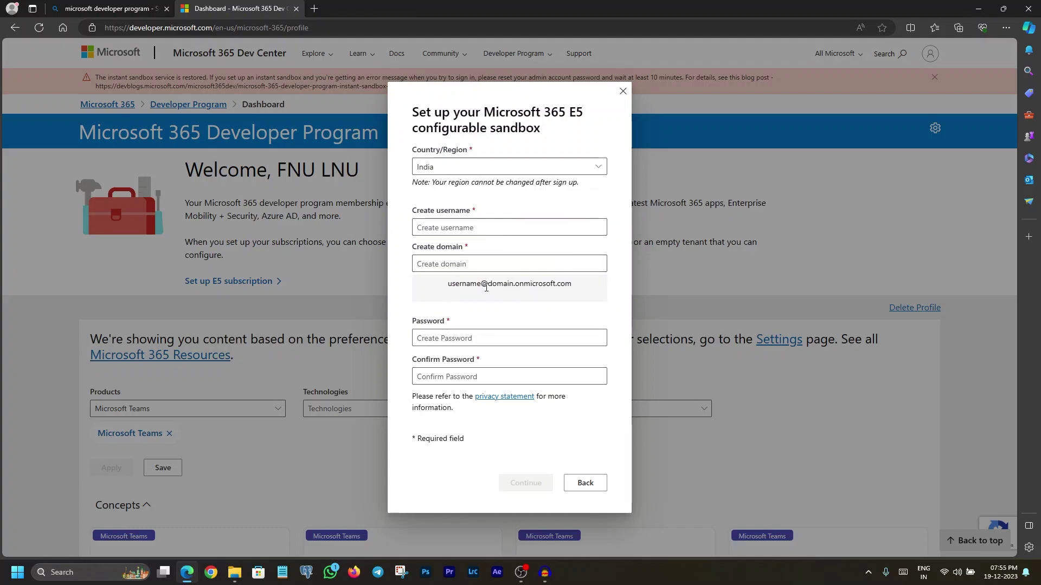
Set the sandbox username to 'admin' and enter a custom domain name.
left_click(479, 228)
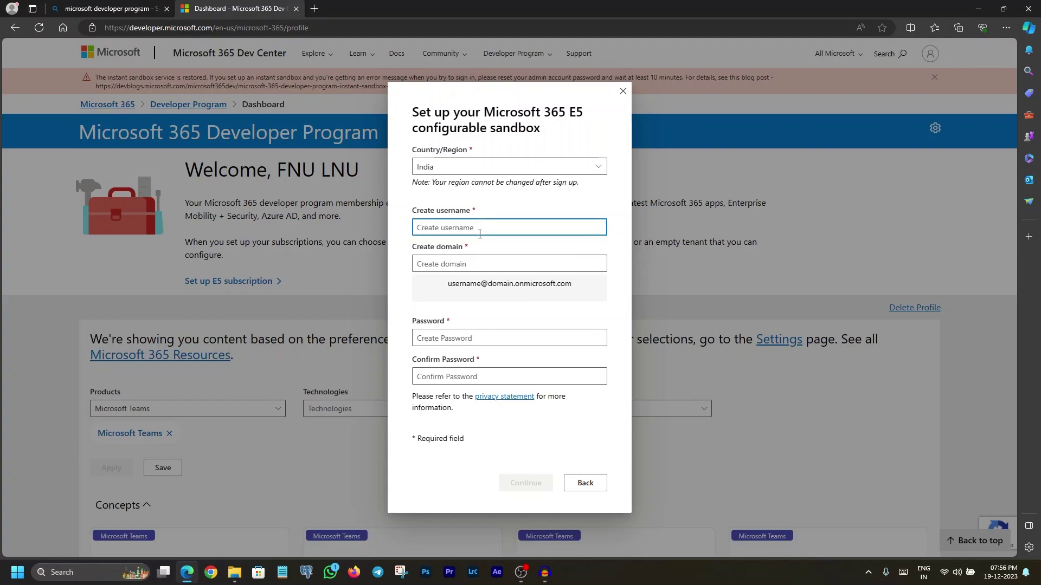
type("admin")
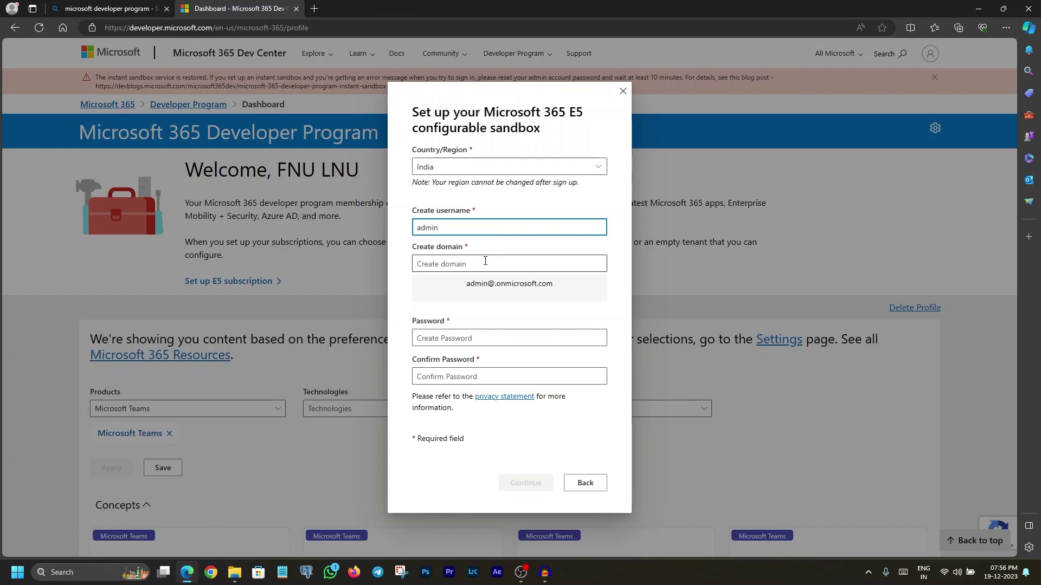
left_click(484, 263)
type("vijayyash")
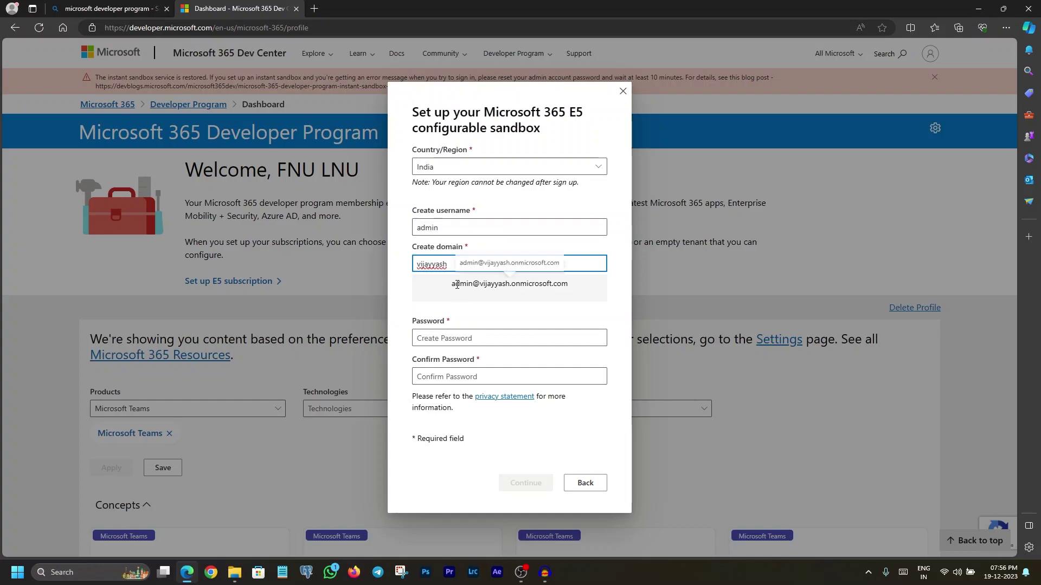
Copy the generated admin address into Notepad and return to the sandbox form.
triple_click(453, 285)
key("ctrl+c")
left_click(282, 572)
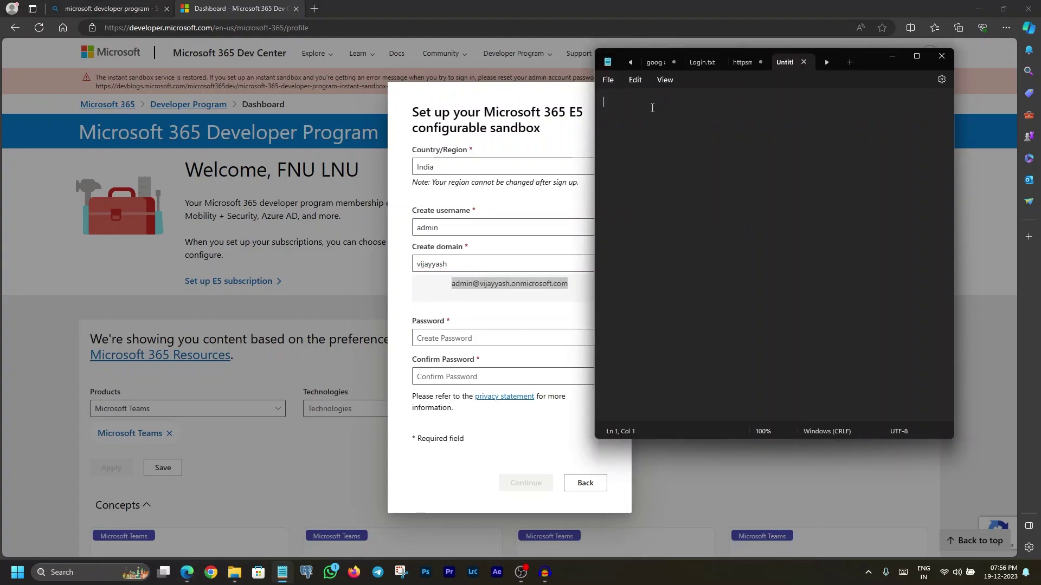
key("ctrl+v")
left_click(893, 56)
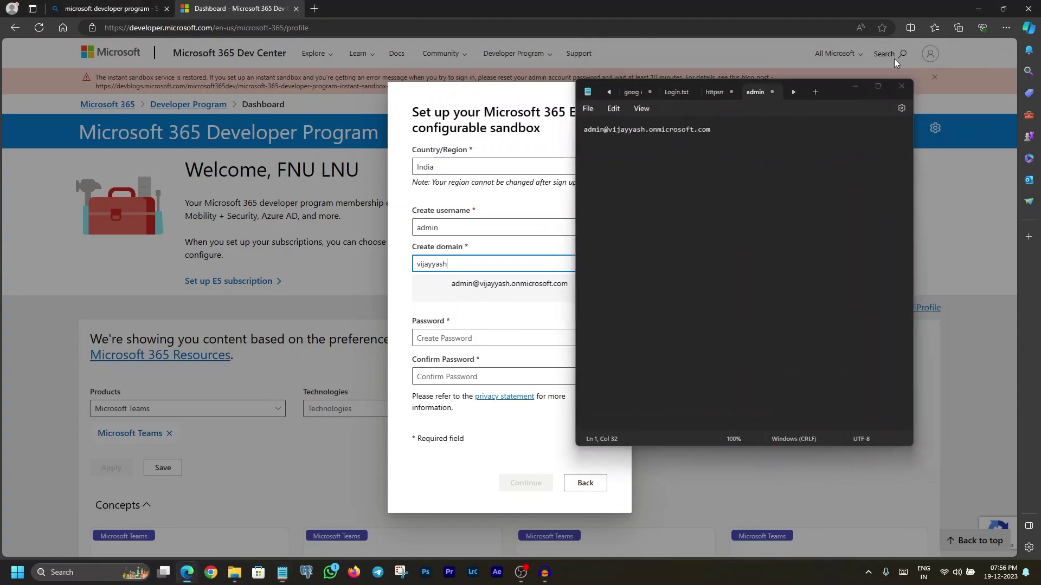
left_click(488, 263)
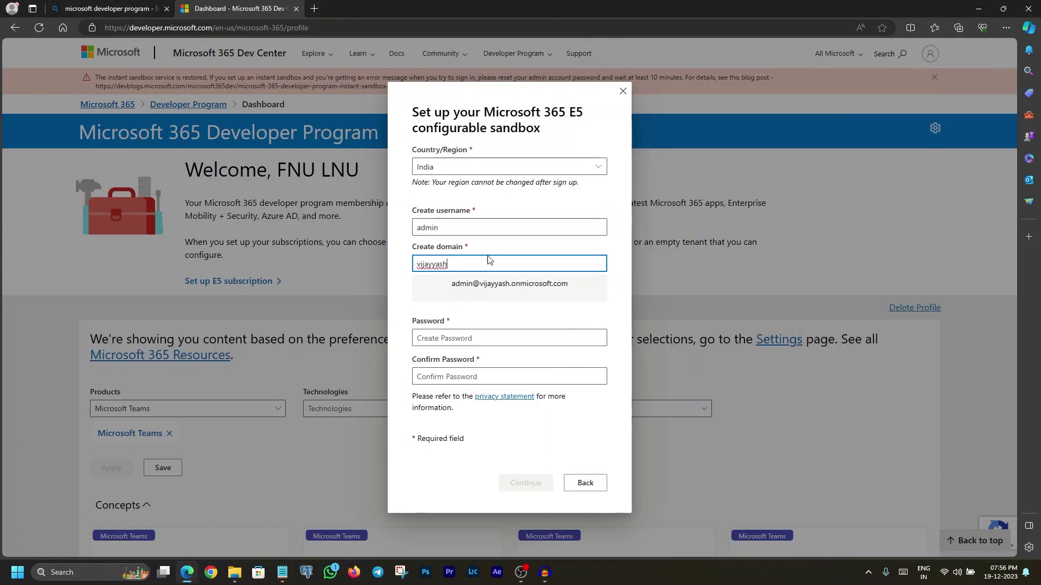
Fill both password fields with the browser's suggested password and submit the sandbox details.
left_click(445, 337)
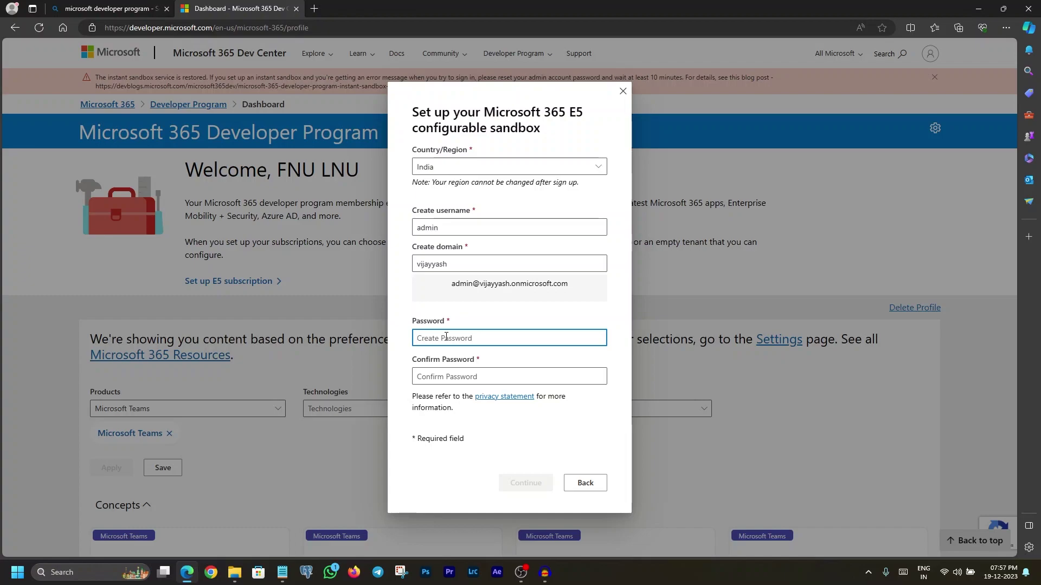
left_click(501, 444)
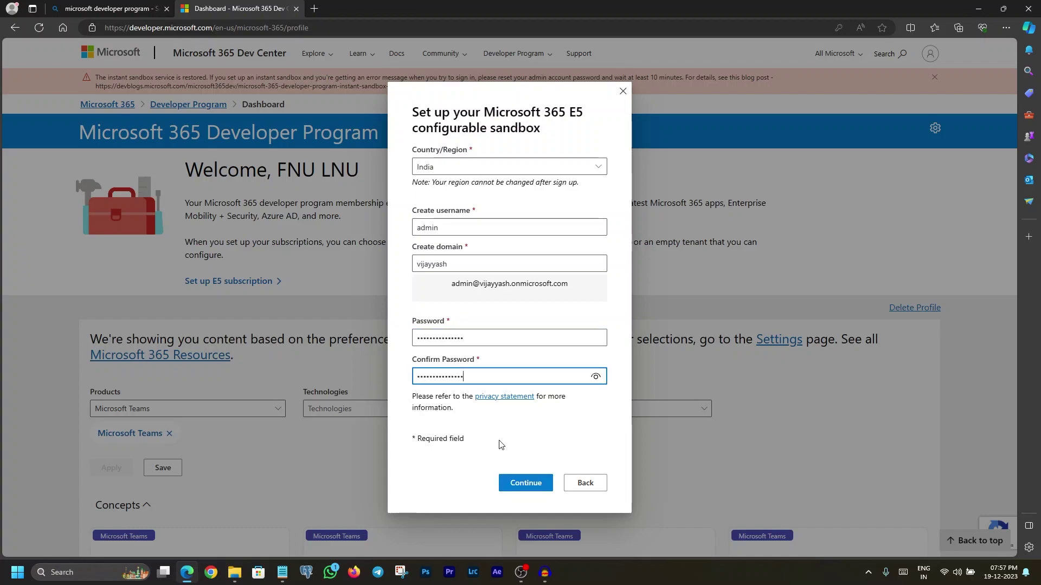
left_click(528, 485)
Verify the account with a cell phone number and the SMS code received.
left_click(434, 337)
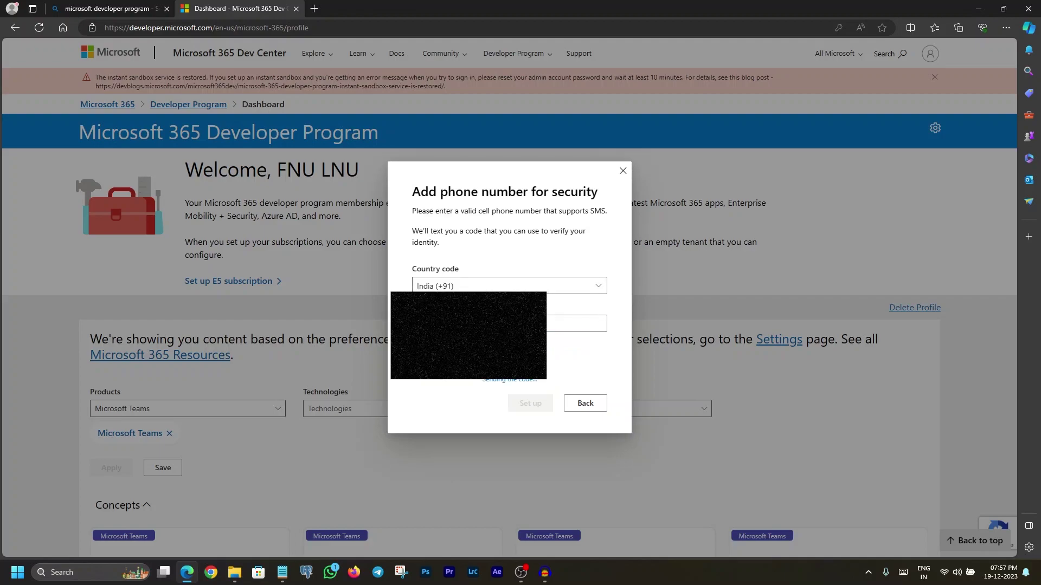
left_click(450, 389)
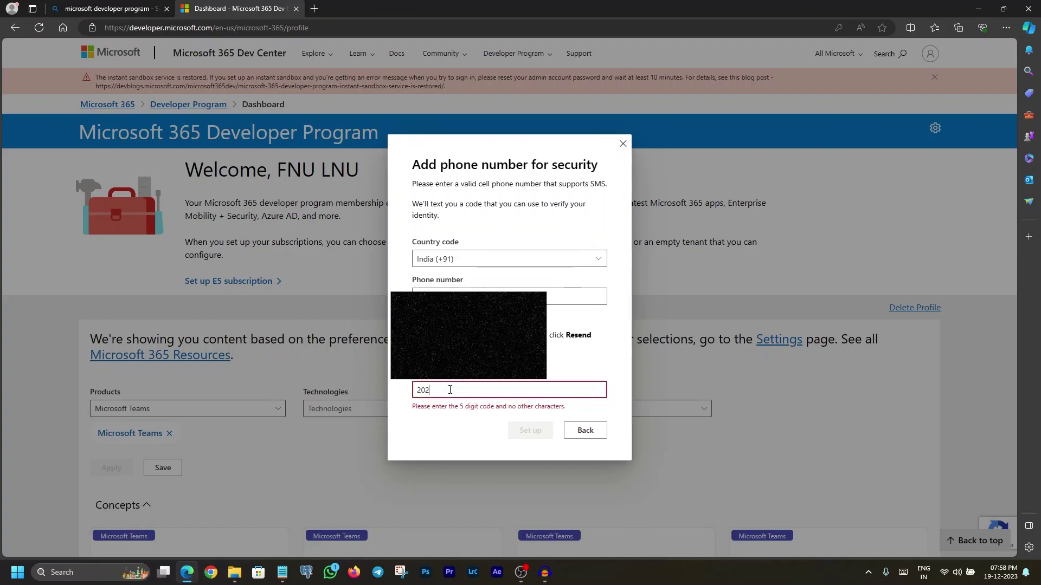
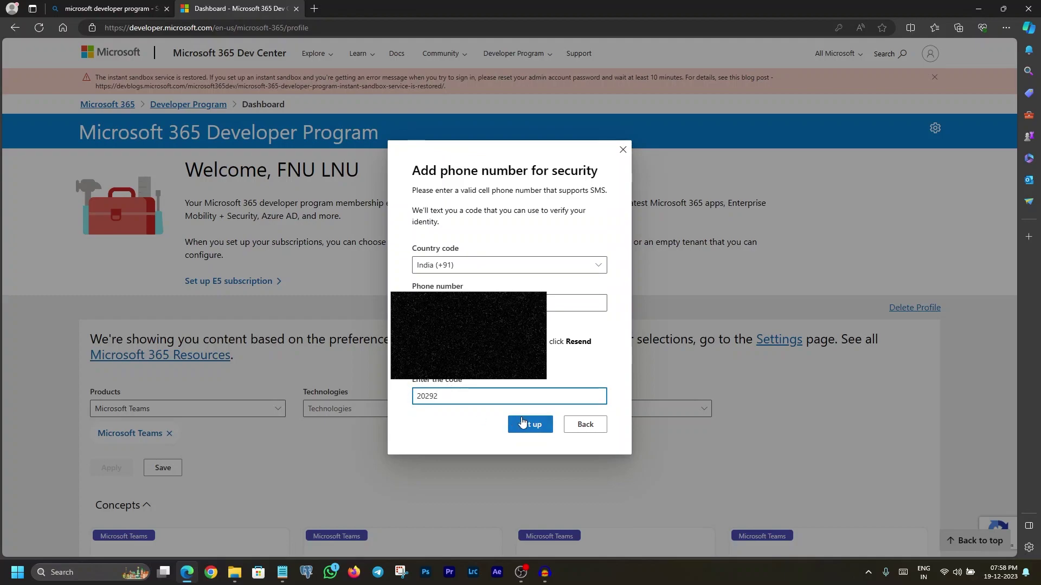
left_click(519, 422)
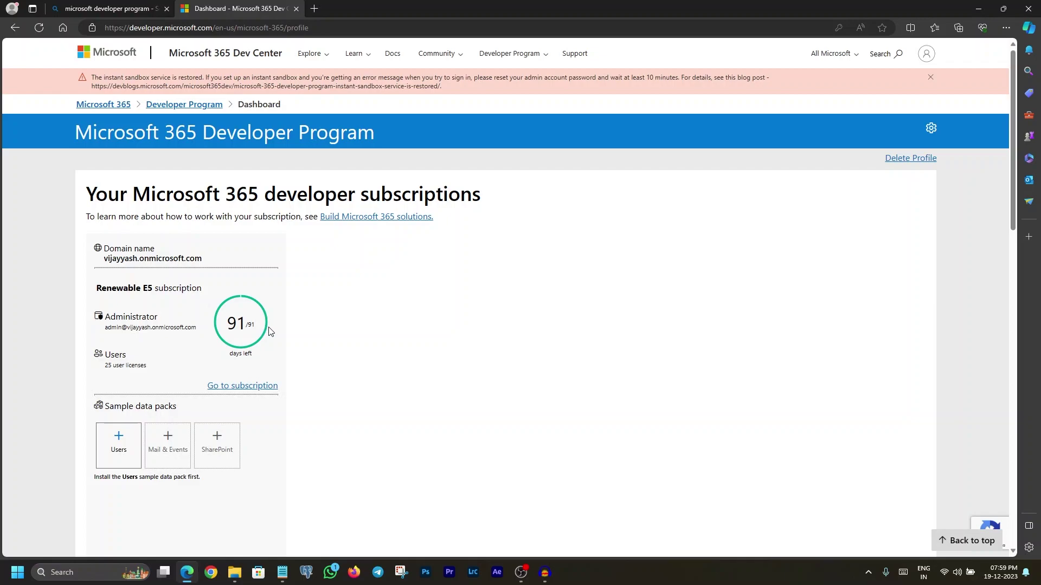
Open the newly created Renewable E5 subscription via Go to subscription.
left_click(261, 386)
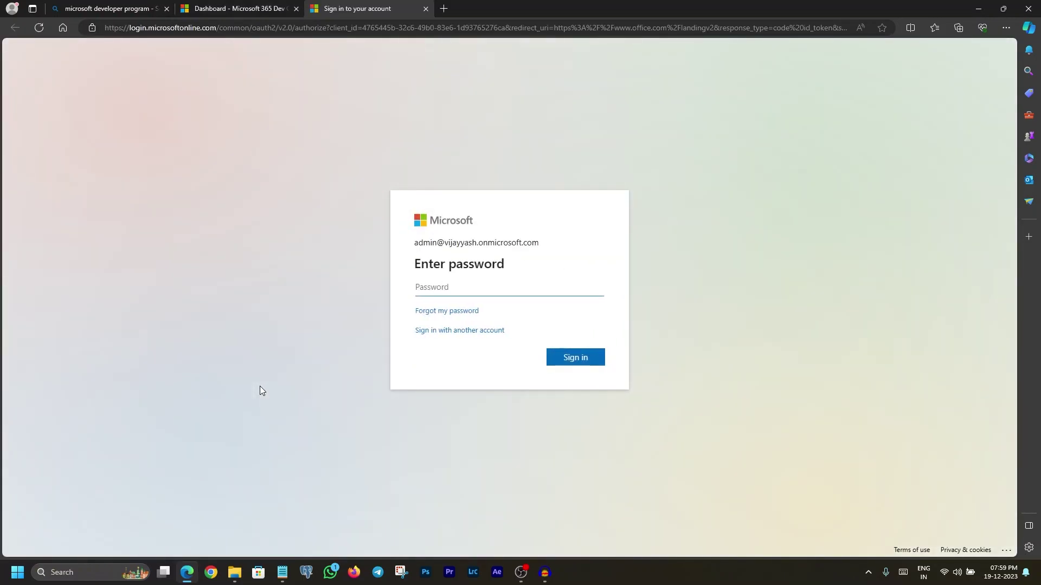
Sign in with the sandbox admin password and decline to stay signed in.
left_click(458, 291)
type("•••••")
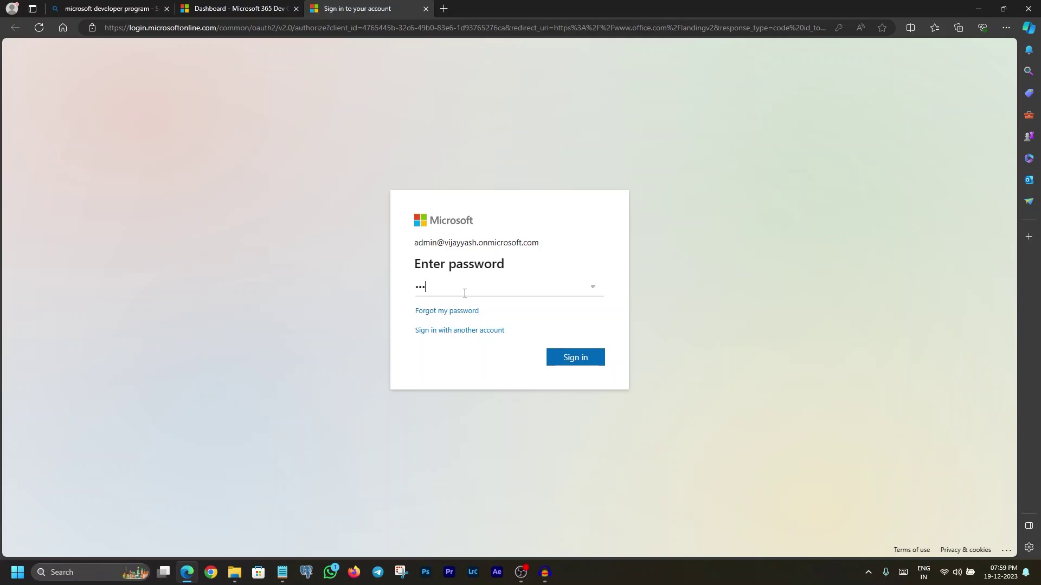
type("••••••••••")
left_click(570, 358)
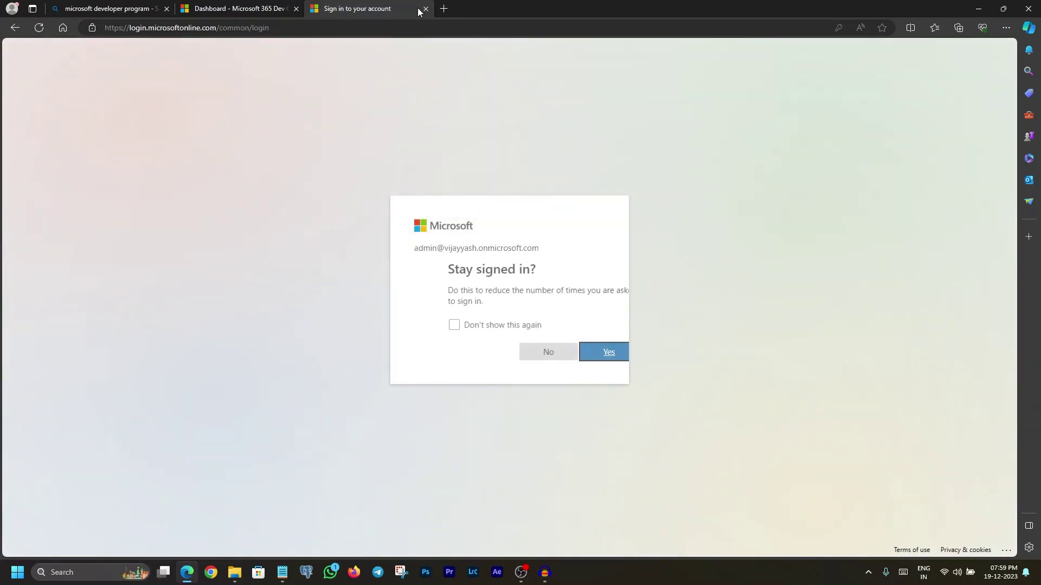
left_click(524, 358)
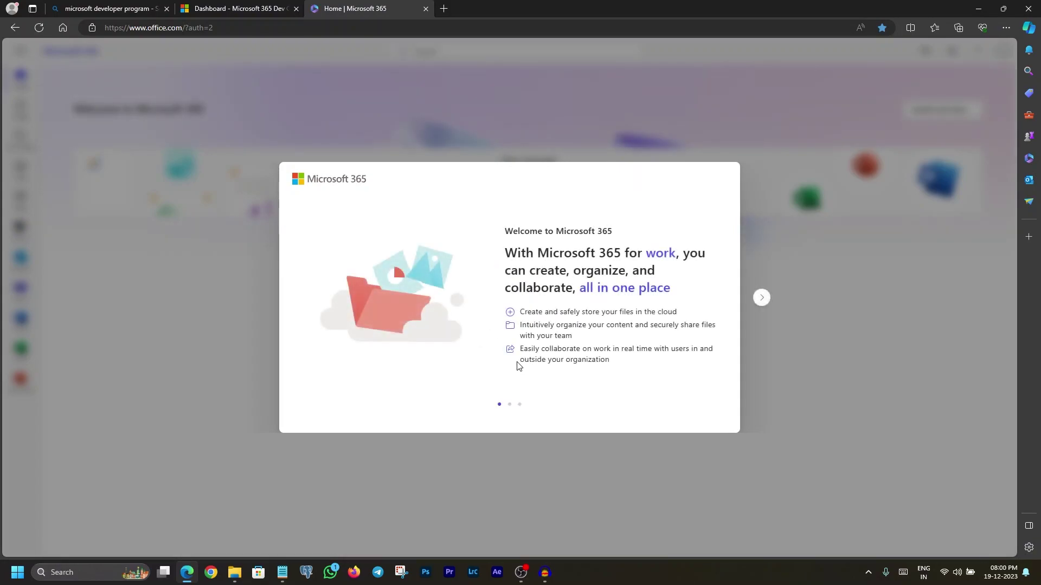
Step through and dismiss the Microsoft 365 welcome tour.
left_click(762, 298)
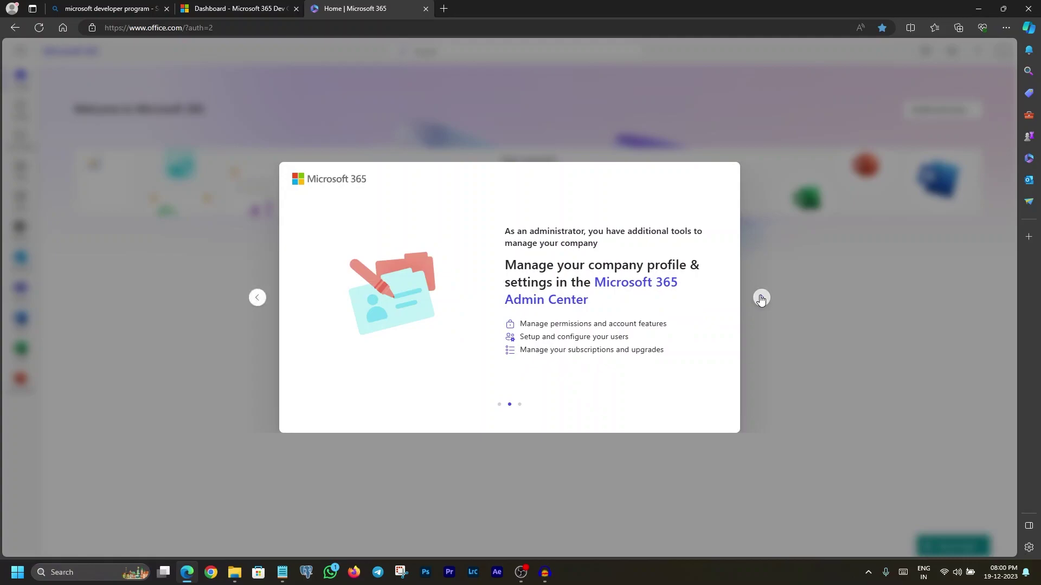
left_click(762, 298)
left_click(761, 297)
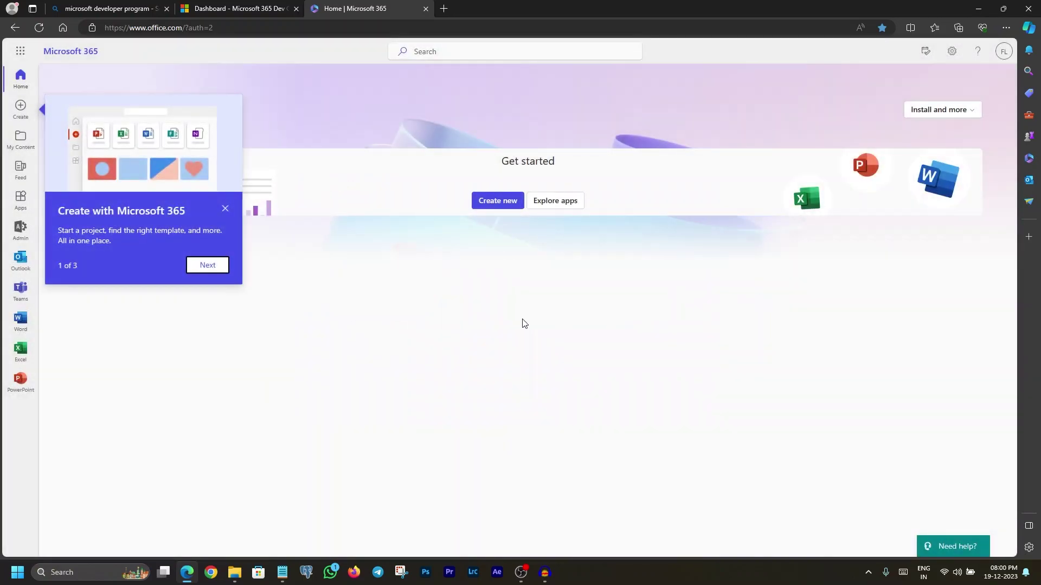
Download OfficeSetup.exe via Install Microsoft 365 apps and run it from Downloads.
left_click(970, 114)
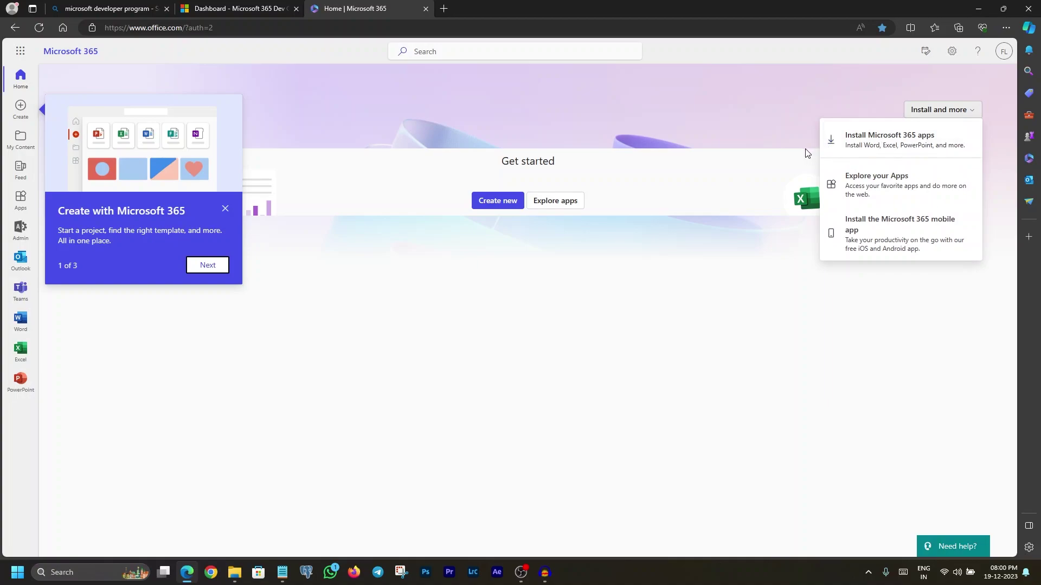
left_click(900, 143)
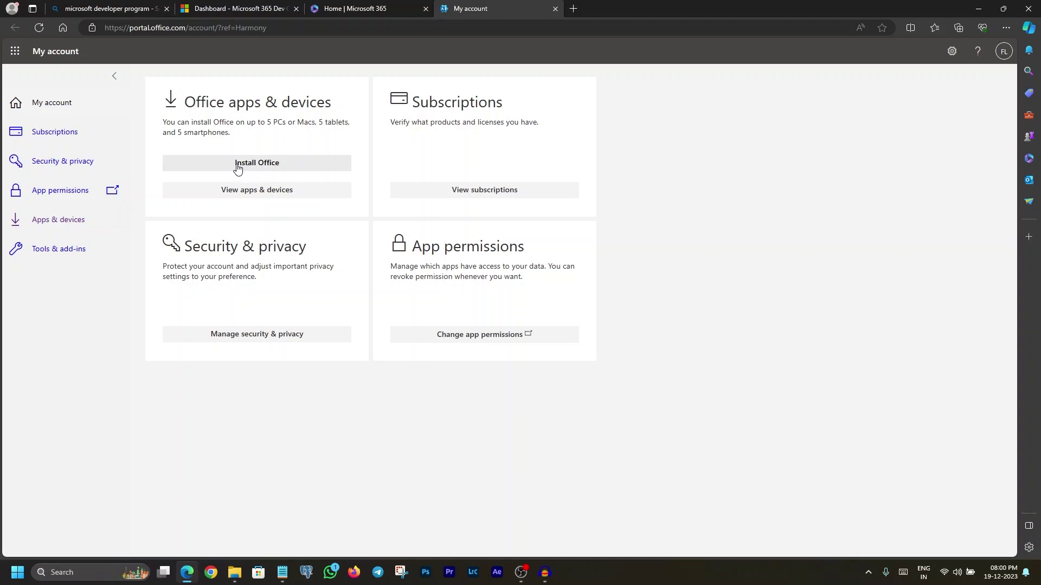
left_click(282, 165)
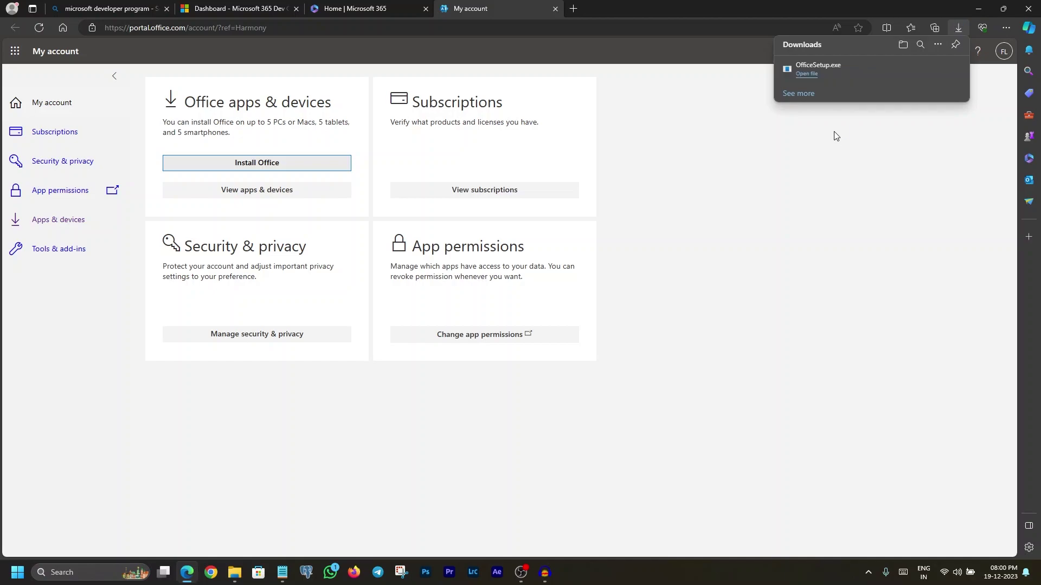
left_click(1002, 8)
key("super+d")
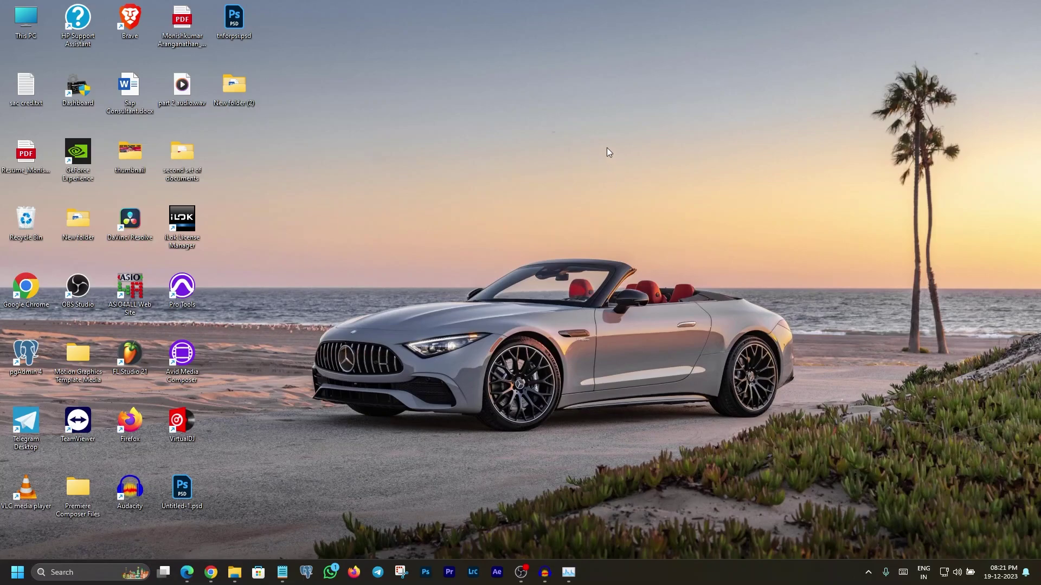
Launch Word from the W section of the Start menu's All apps list.
left_click(17, 573)
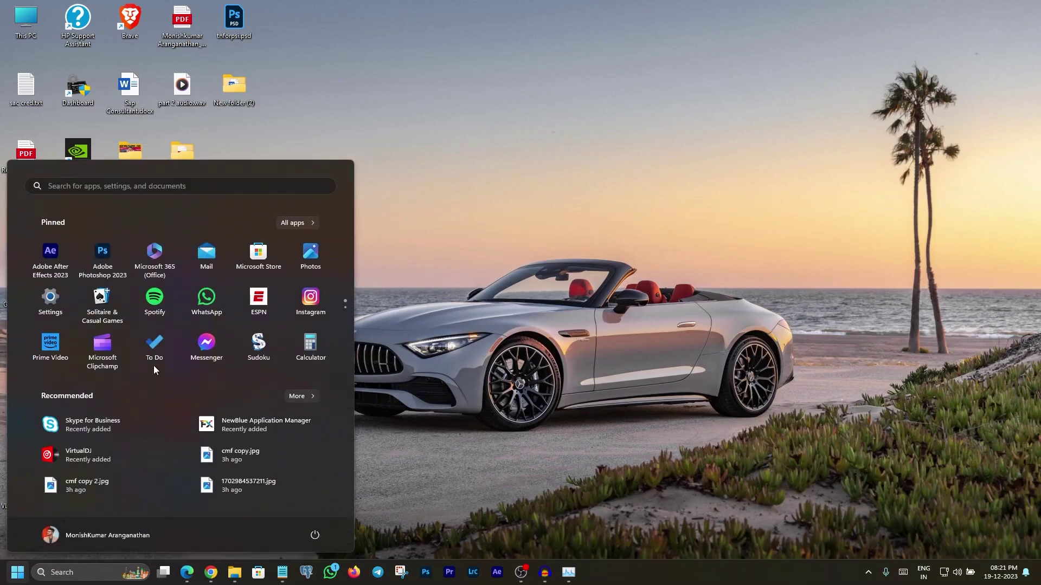
left_click(290, 223)
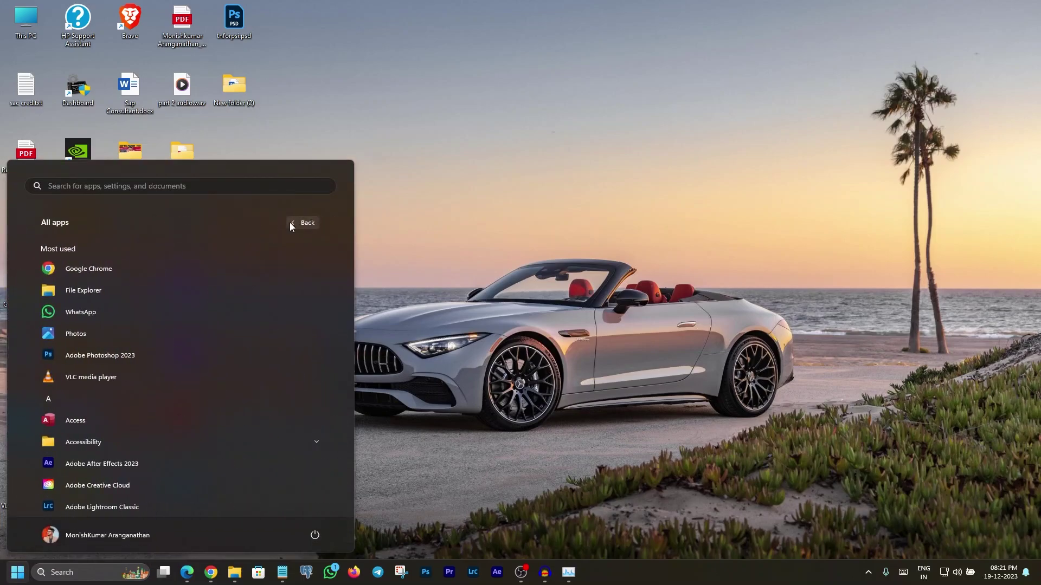
scroll(265, 295, "down", 3)
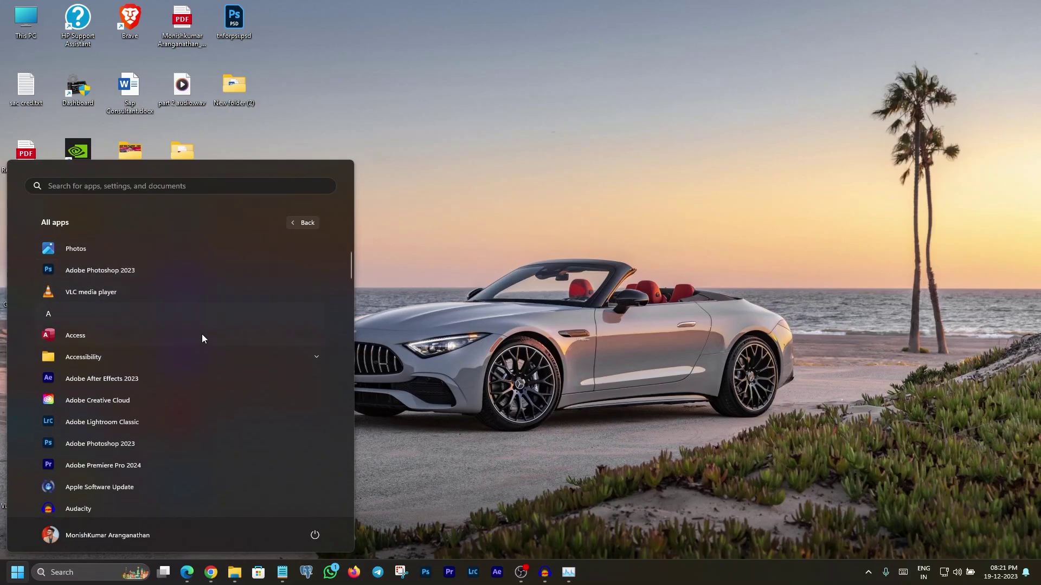
scroll(196, 327, "down", 12)
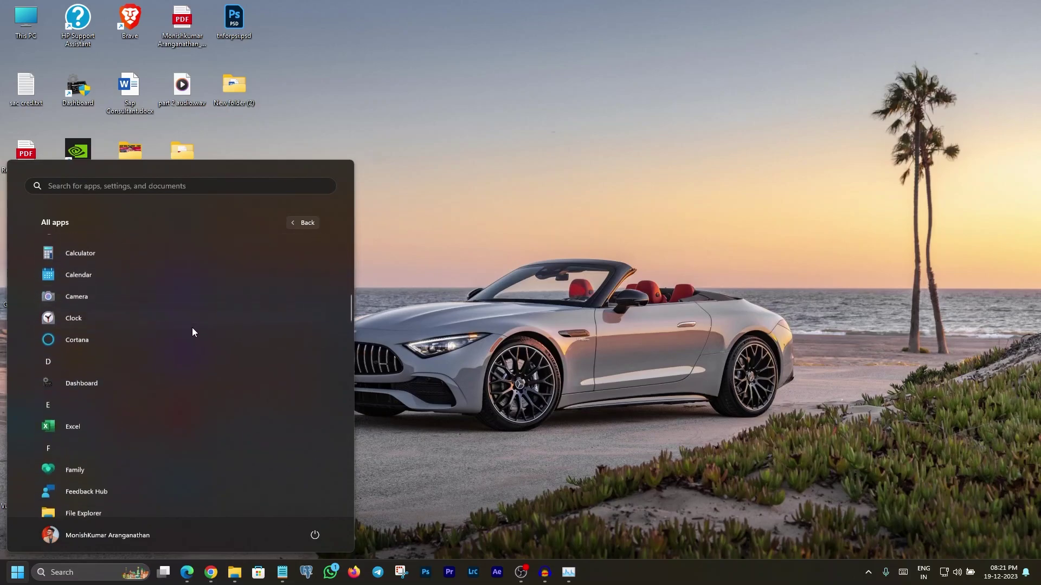
scroll(192, 331, "down", 1)
scroll(177, 401, "down", 7)
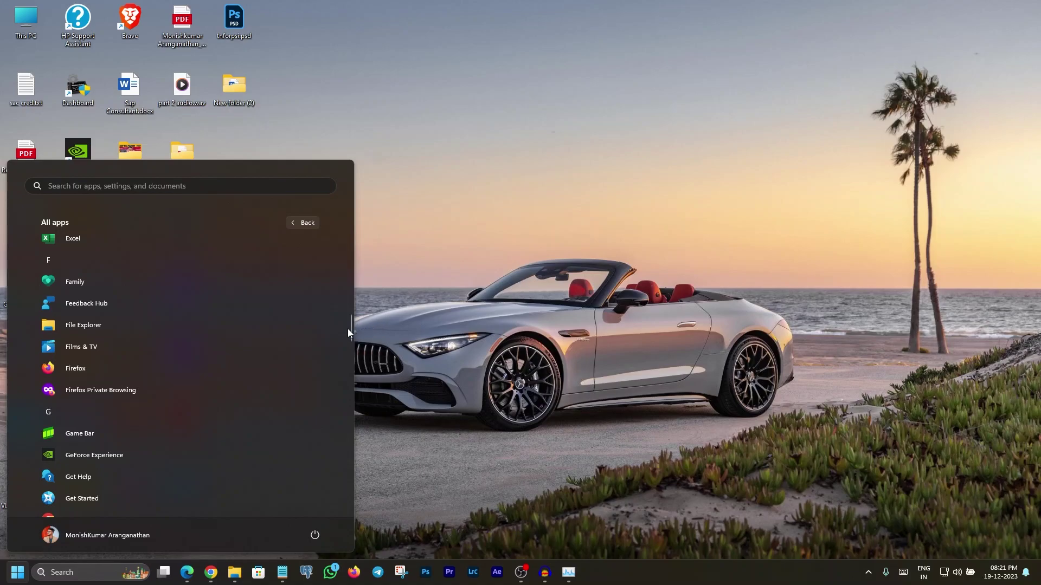
left_click_drag(350, 328, 348, 500)
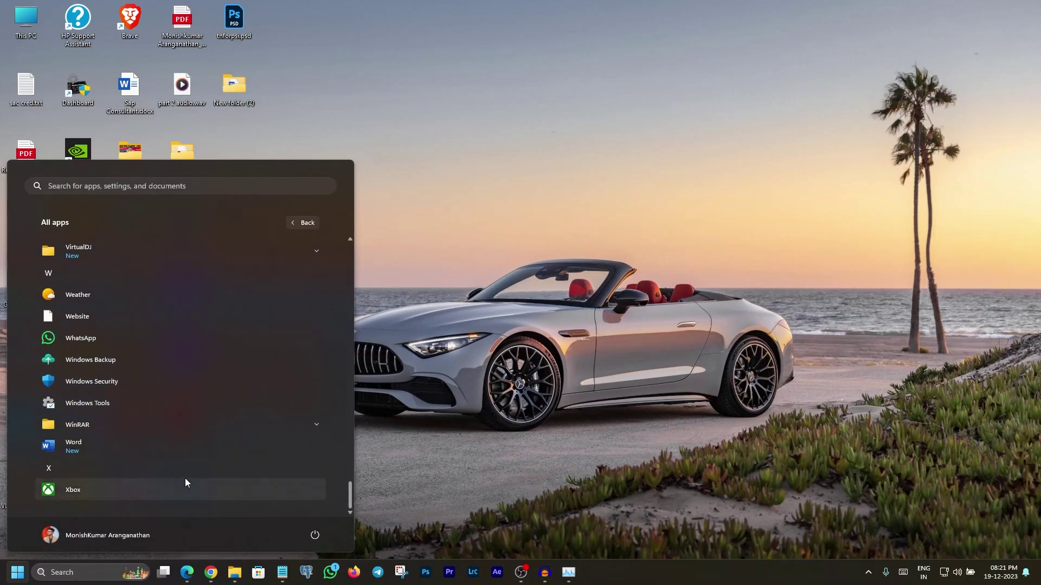
left_click(145, 447)
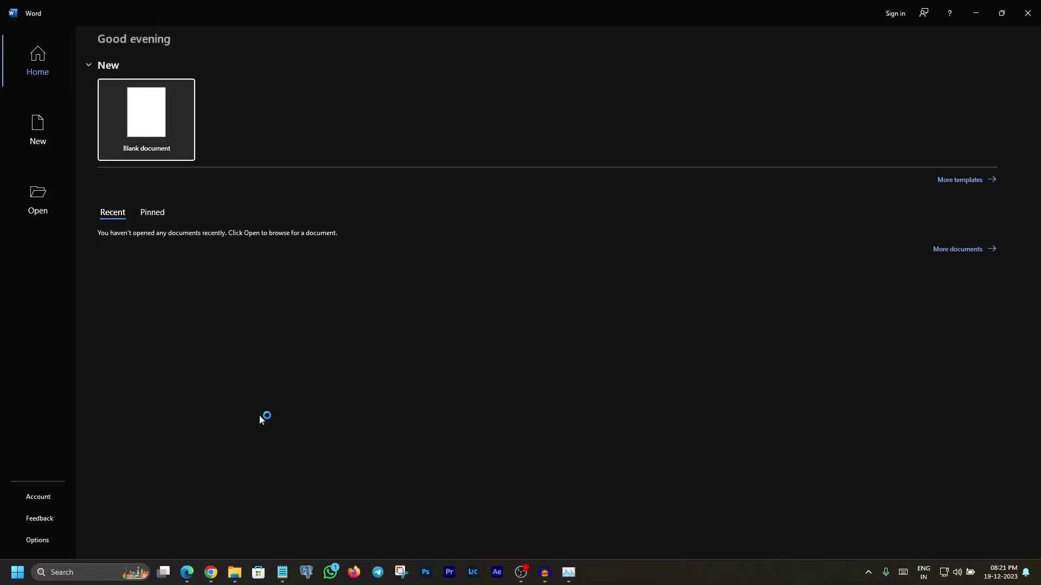
Begin Switch License from Word's Account page and paste the admin e-mail into Activate Office.
left_click(37, 497)
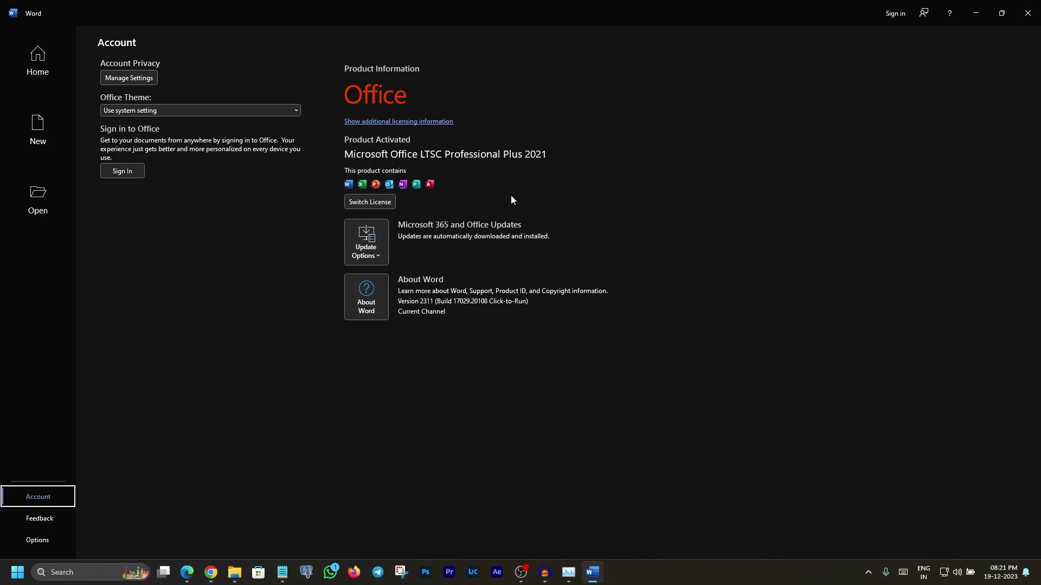
left_click(370, 201)
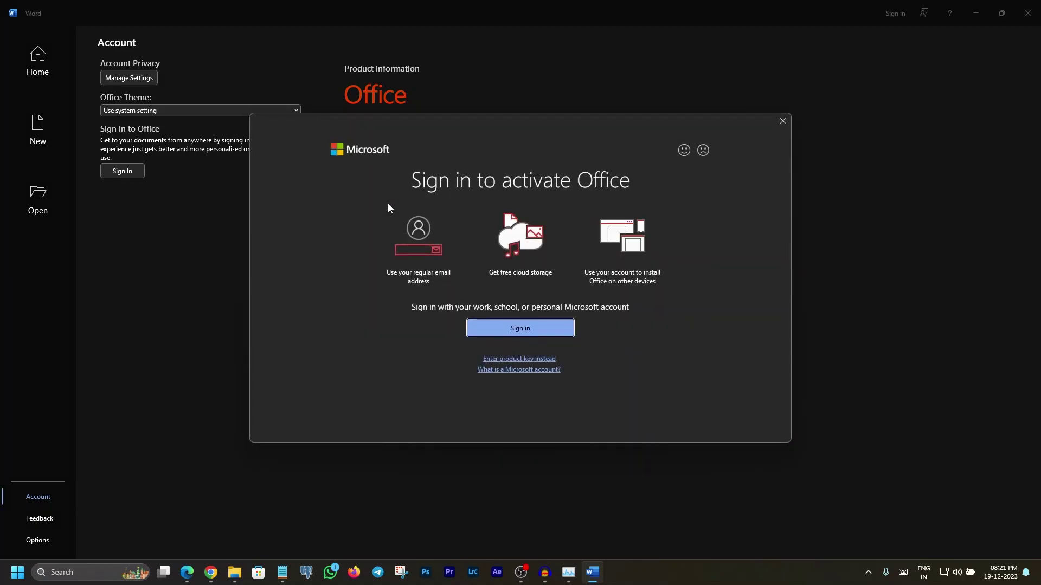
left_click(530, 329)
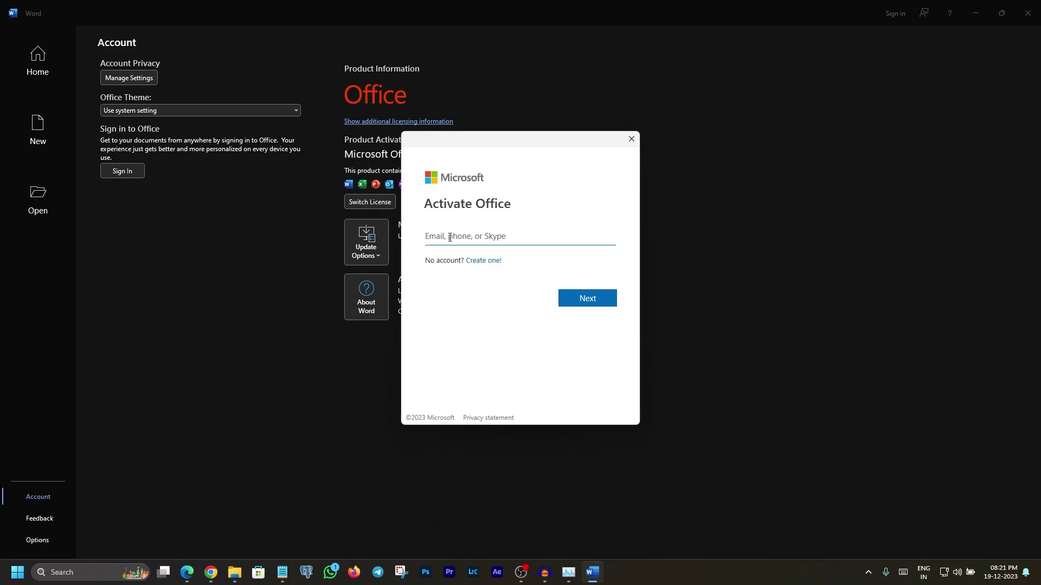
key("ctrl+v")
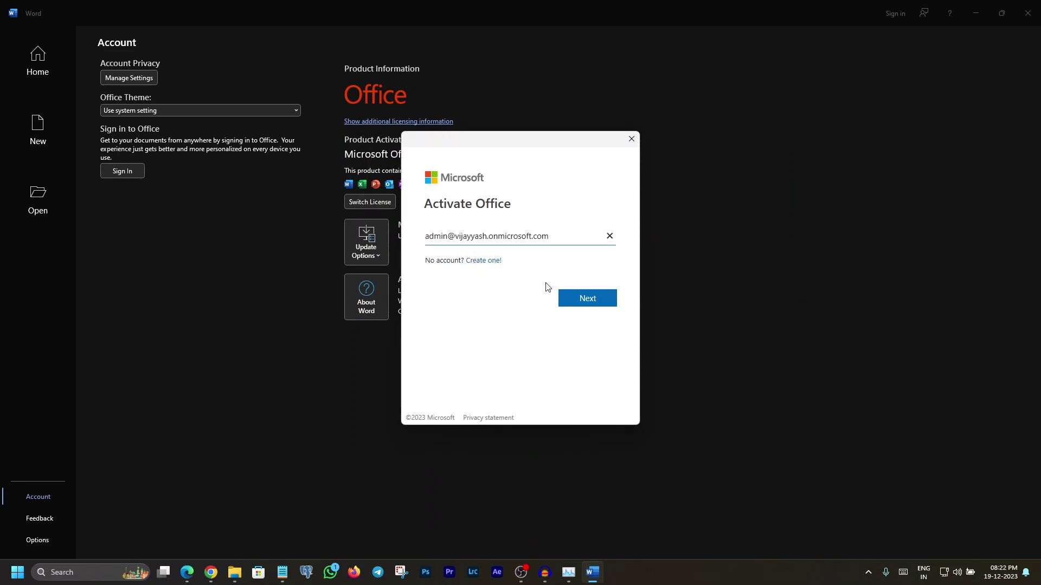
Enter the admin account password, sign in, and agree to stay signed in to all apps.
left_click(590, 303)
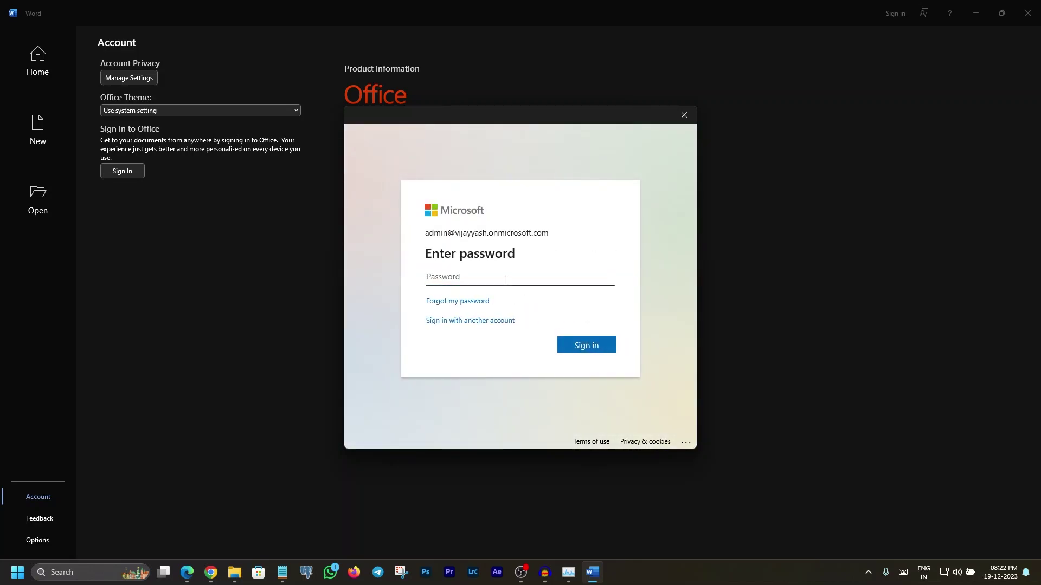
type("ab")
key("BackSpace")
key("BackSpace")
type("•••••••••••••••")
left_click(611, 352)
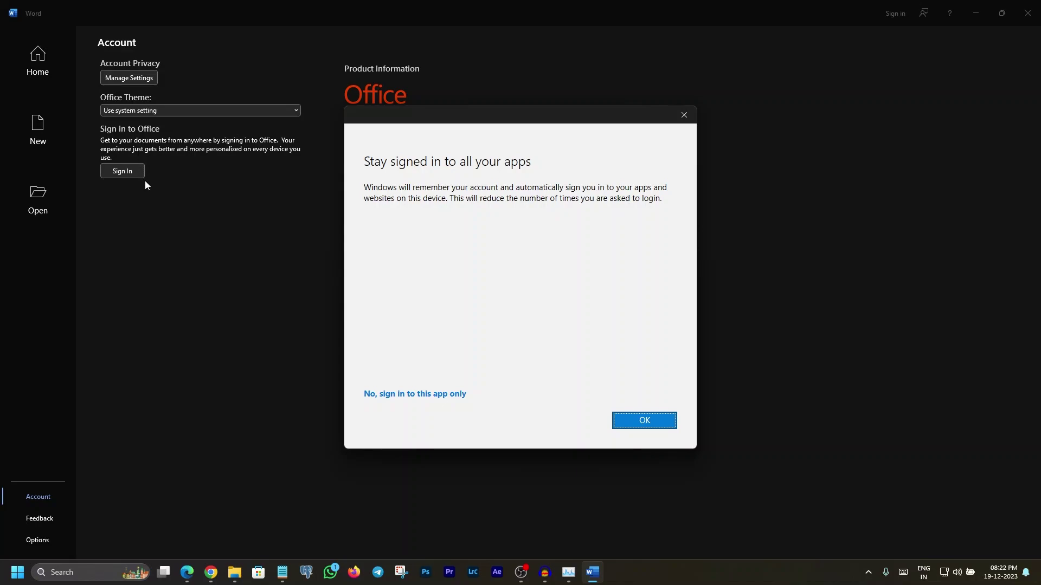
left_click(650, 421)
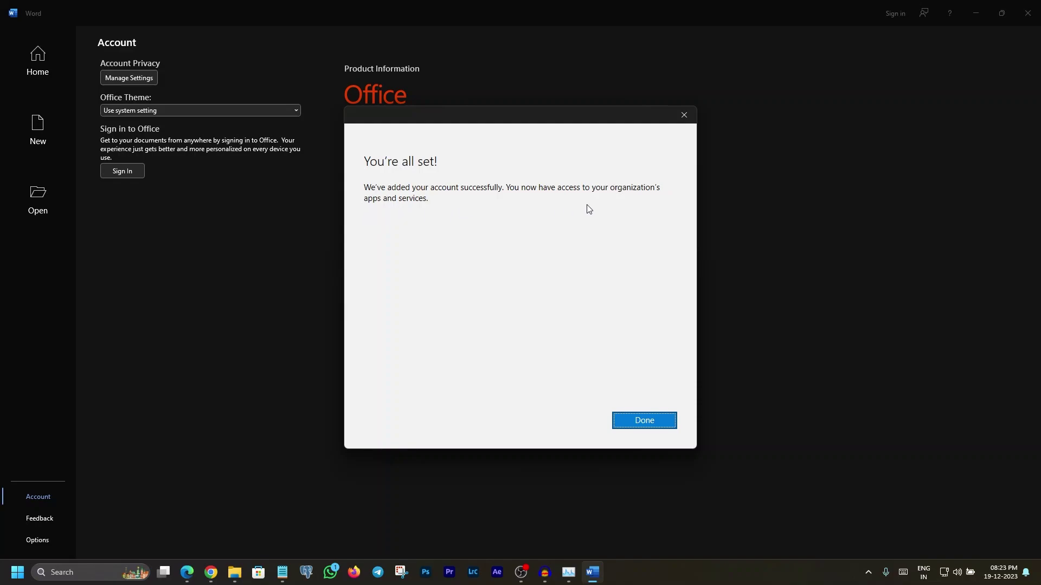
Finish adding the account, accept Microsoft 365 Apps for enterprise, and close the privacy notice.
left_click(646, 423)
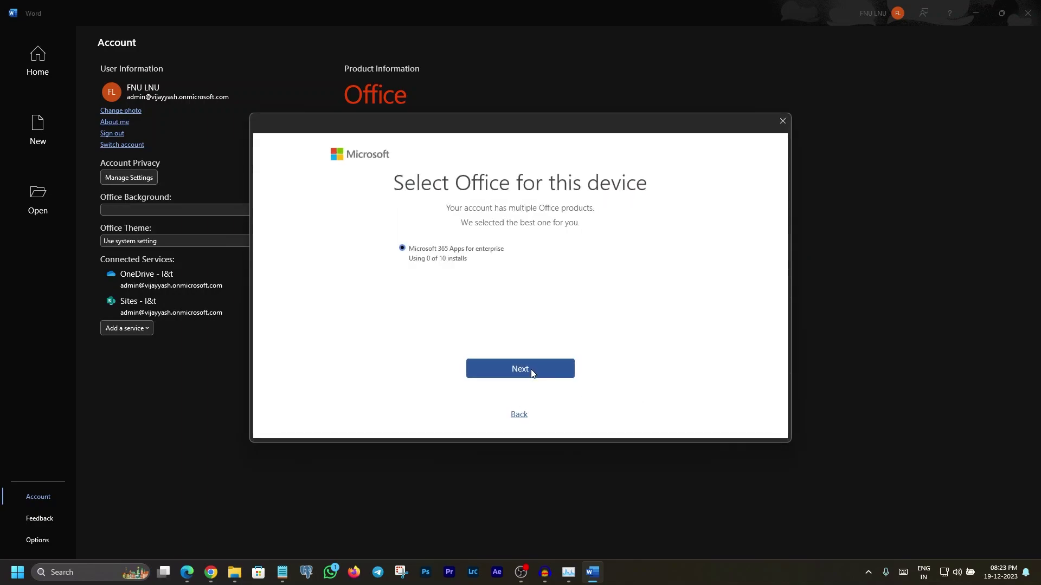
left_click(559, 370)
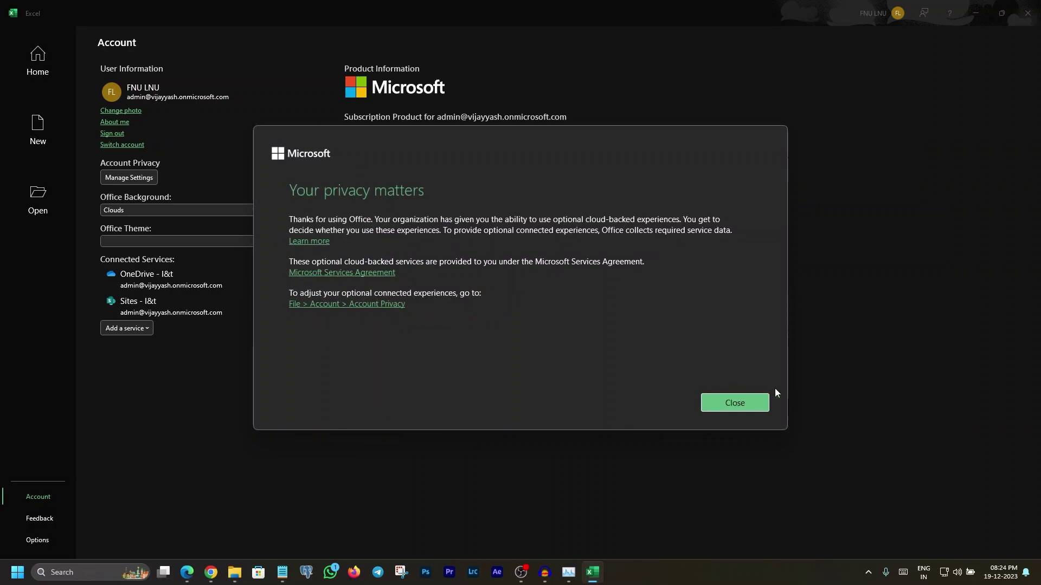
left_click(755, 406)
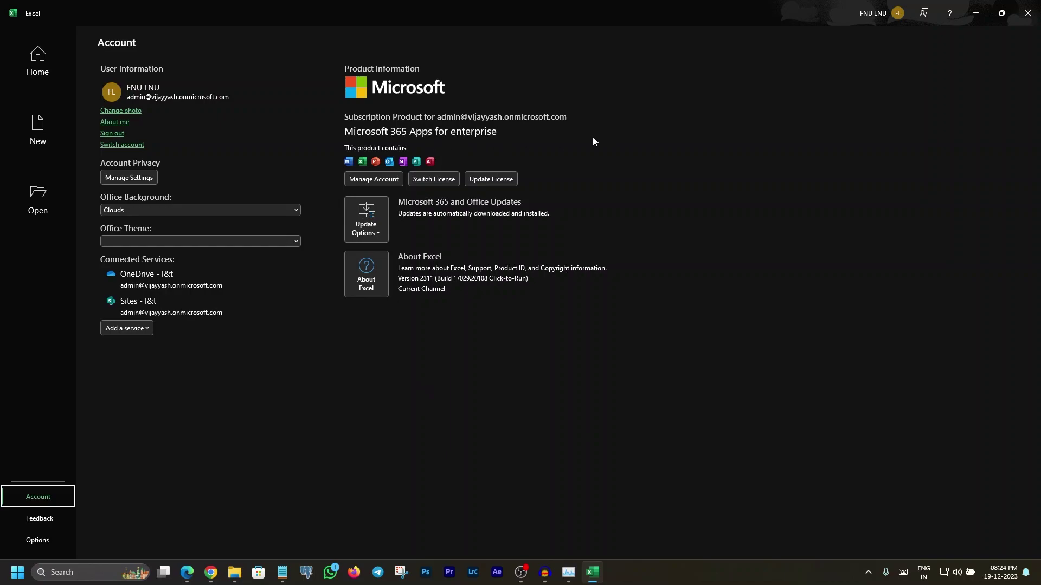
left_click(36, 66)
Open a blank workbook, confirm Microsoft 365 Apps for enterprise under File > Account, then close Excel.
left_click(145, 112)
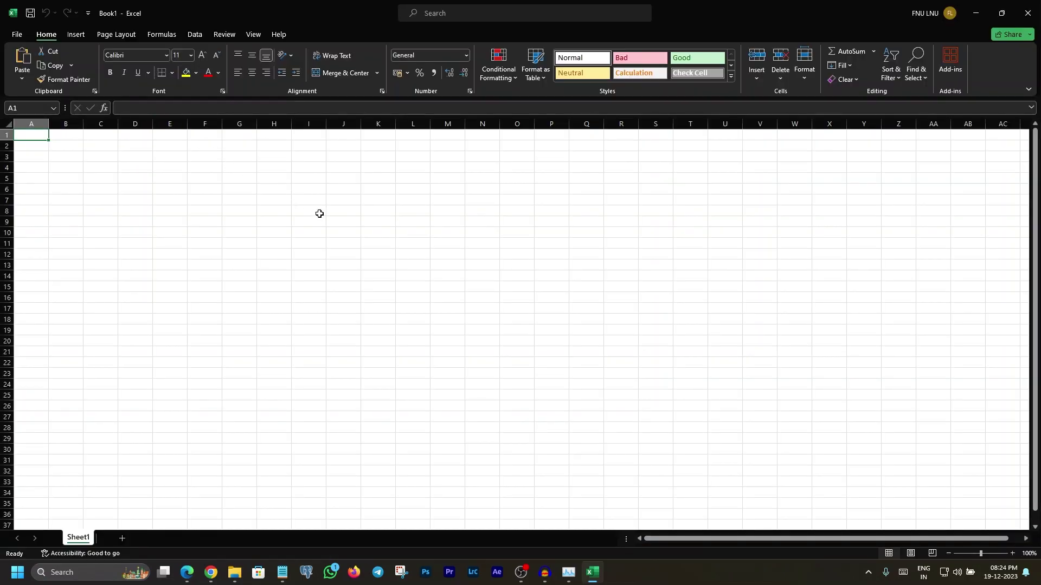
left_click(13, 37)
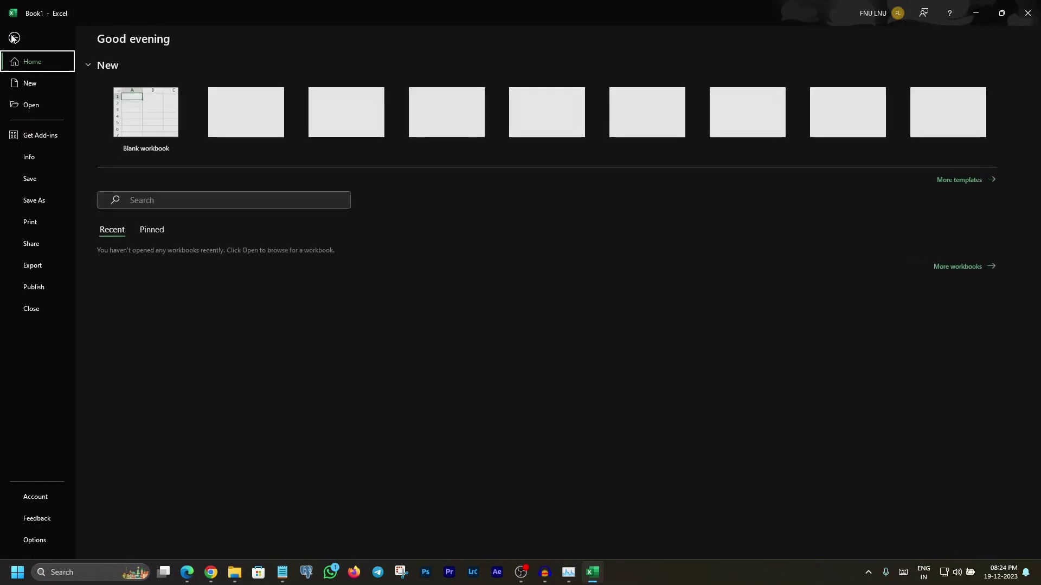
left_click(41, 500)
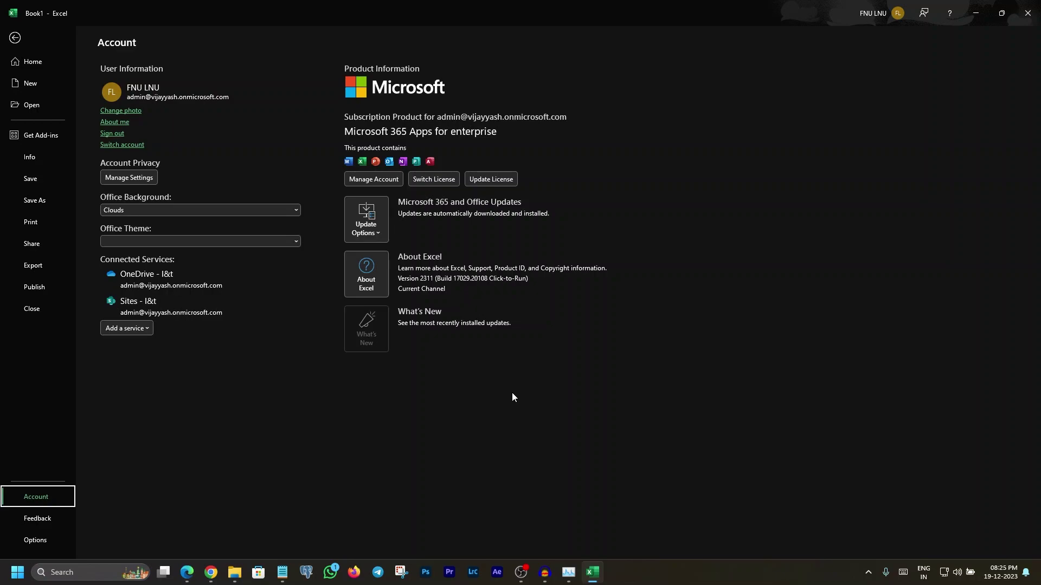
left_click(1028, 13)
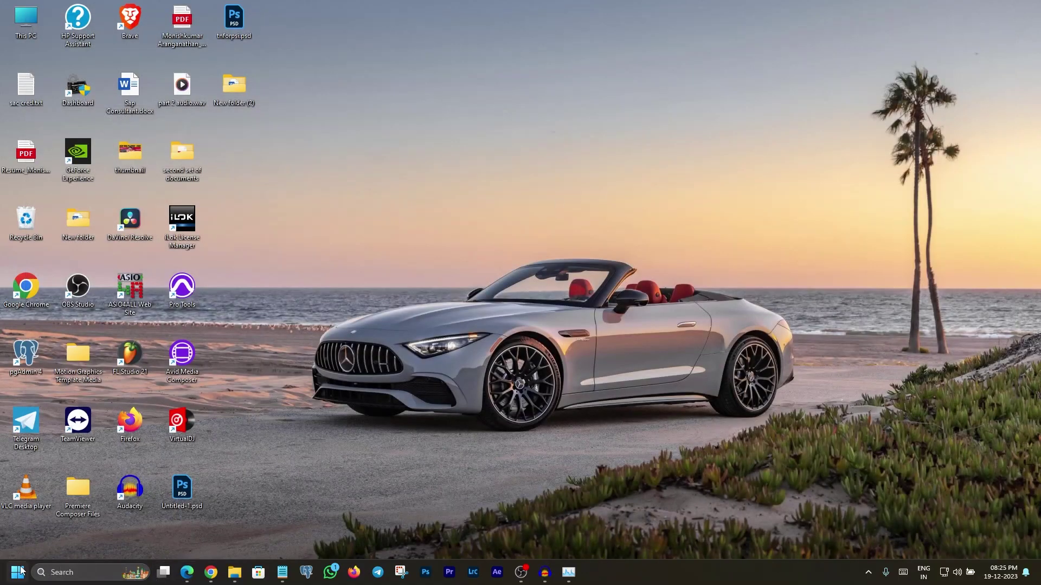
Launch PowerPoint by searching 'power', confirm its Microsoft 365 Apps for enterprise licence, then close it.
left_click(17, 572)
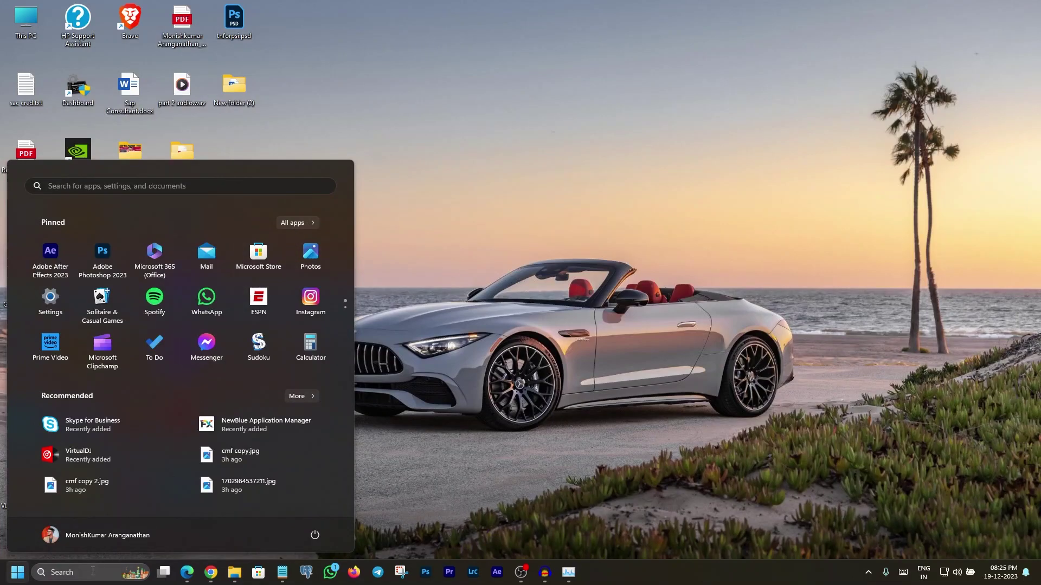
left_click(97, 571)
type("power")
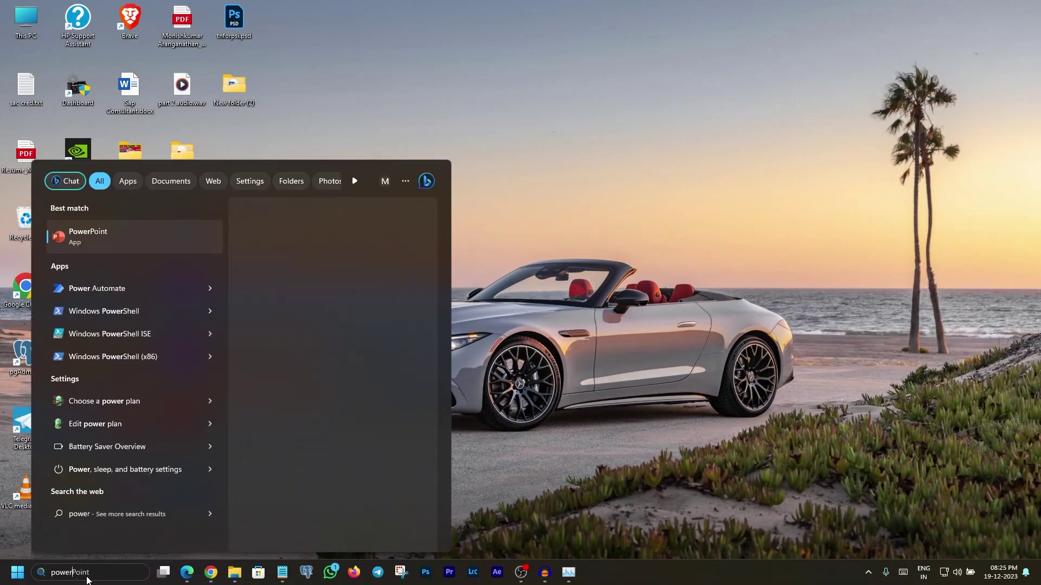
left_click(99, 234)
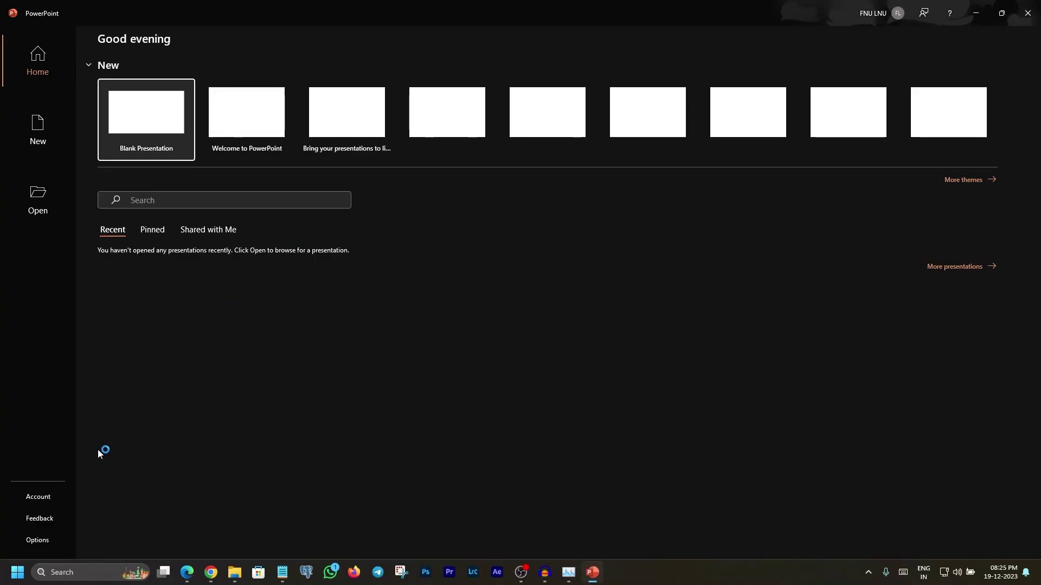
left_click(43, 499)
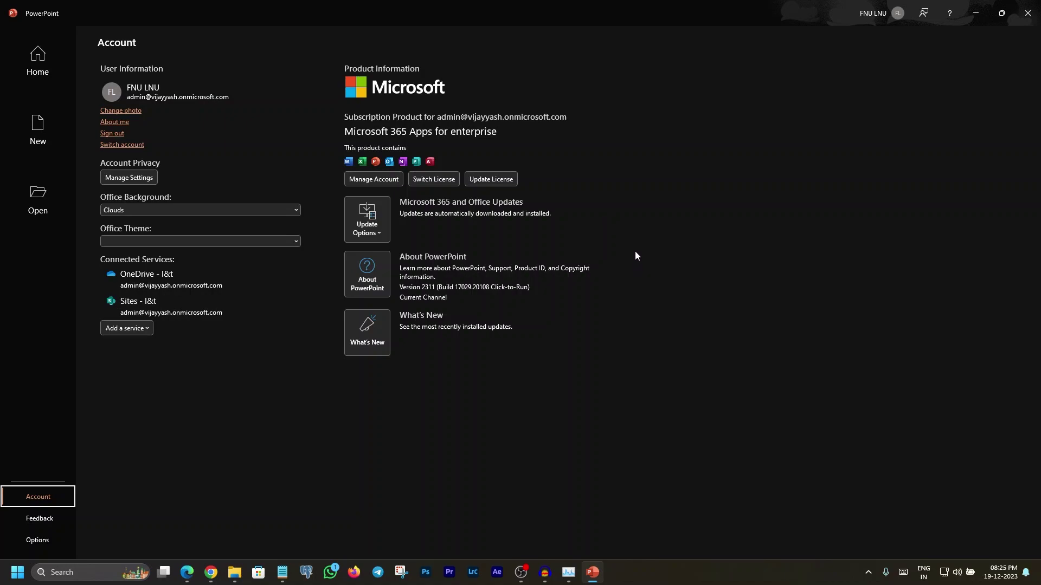
left_click(1030, 19)
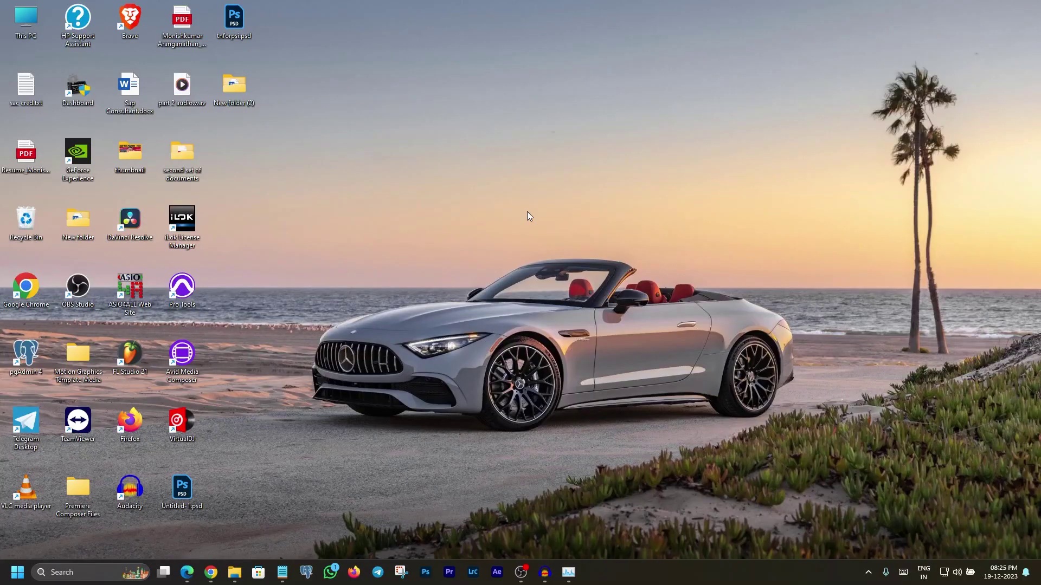